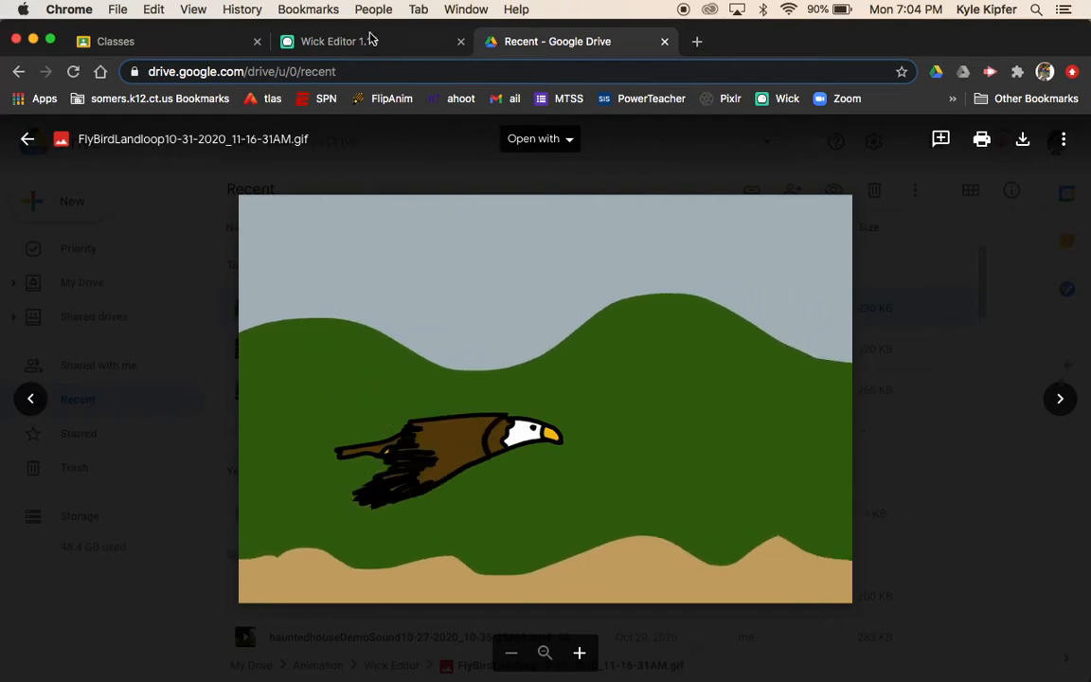
# Switch to the Wick Editor project FlyBird, preview the animation, and return the playhead to frame 1
pyautogui.click(370, 49)
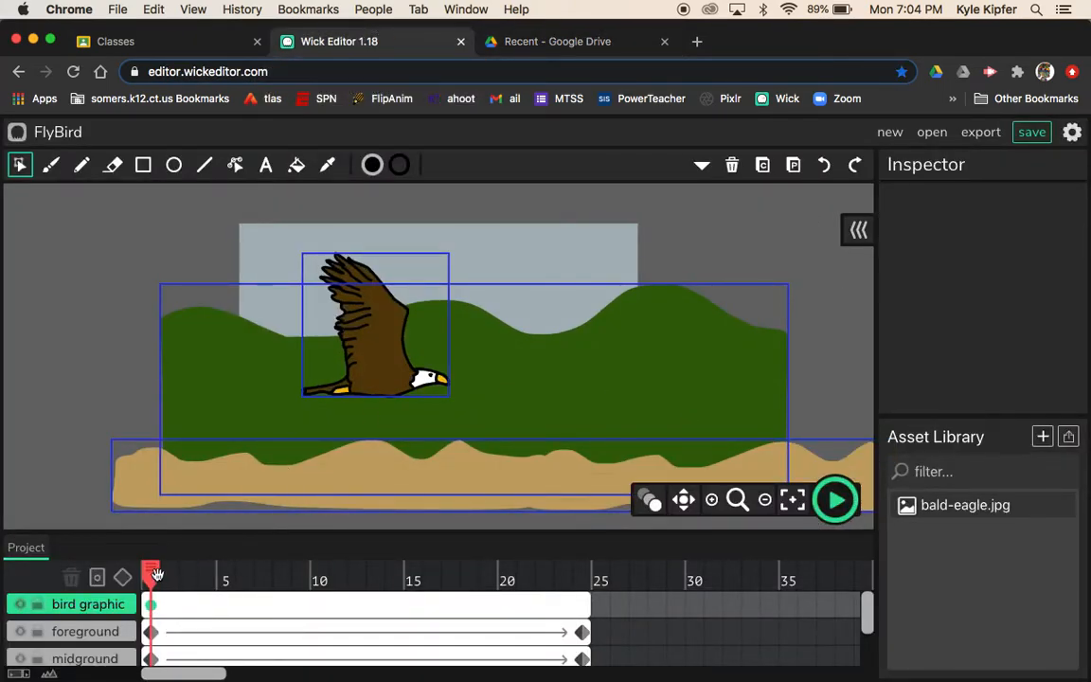
pyautogui.moveTo(152, 572); pyautogui.dragTo(98, 574)
pyautogui.moveTo(148, 575); pyautogui.dragTo(54, 576)
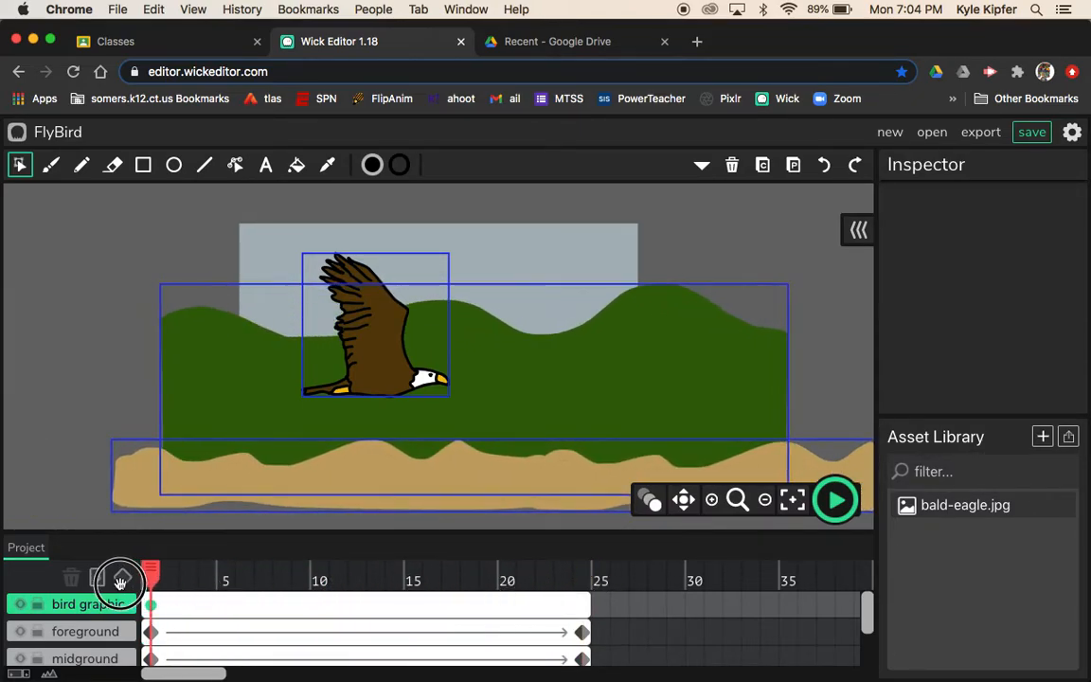
pyautogui.click(838, 501)
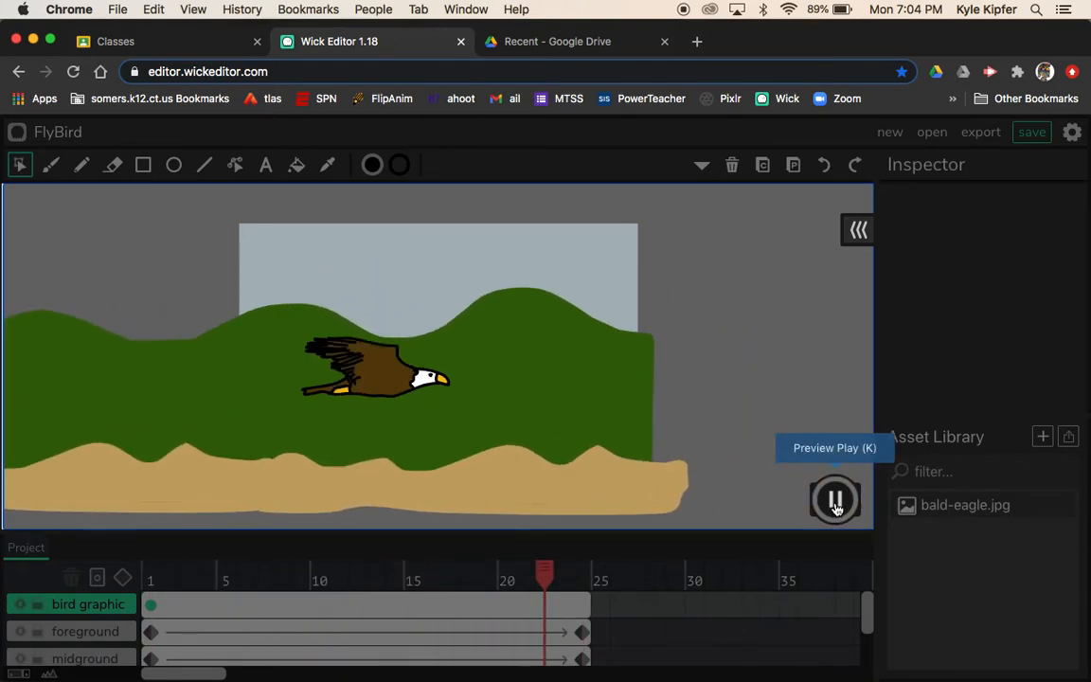
pyautogui.click(835, 503)
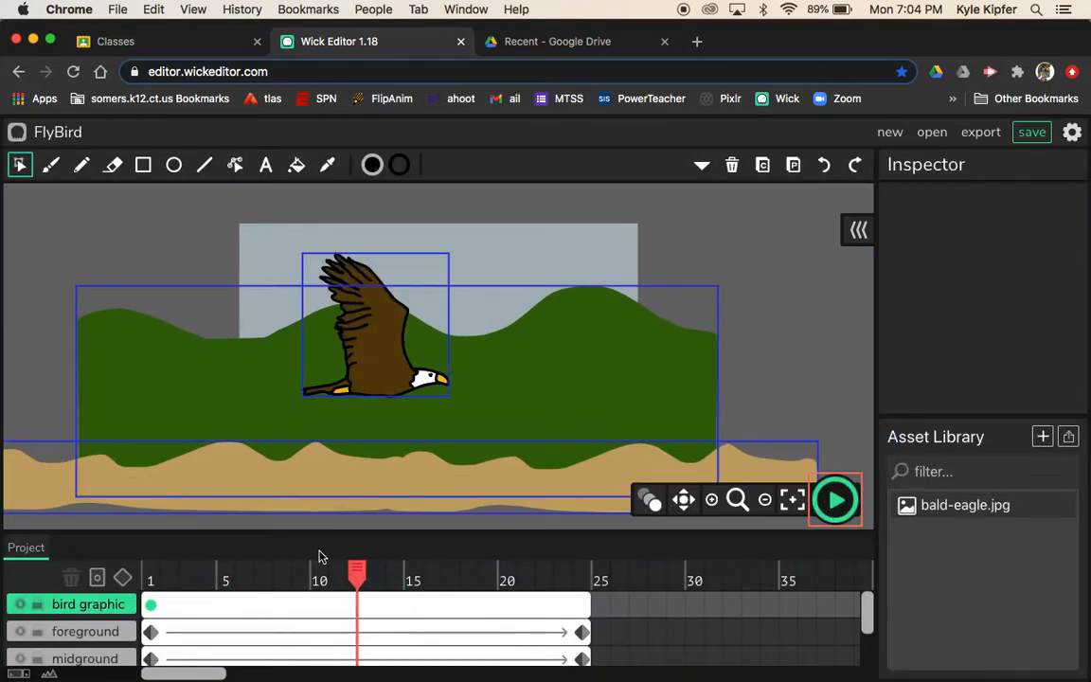
pyautogui.moveTo(362, 578); pyautogui.dragTo(133, 571)
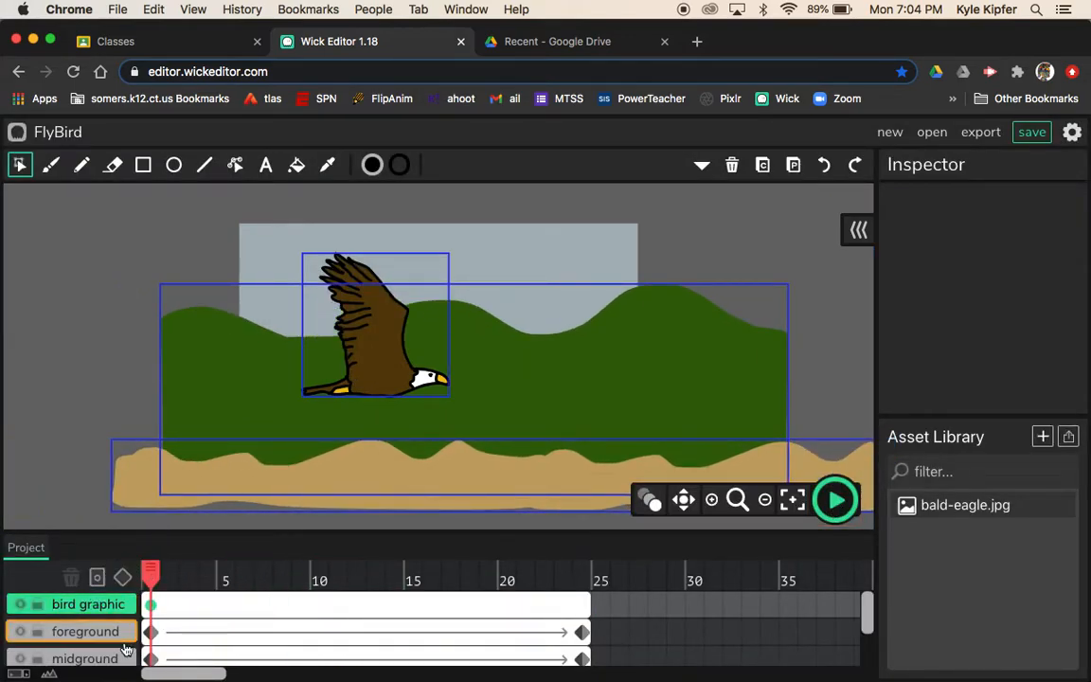
# Delete the midground and foreground layers, keeping only the bird graphic layer
pyautogui.click(92, 635)
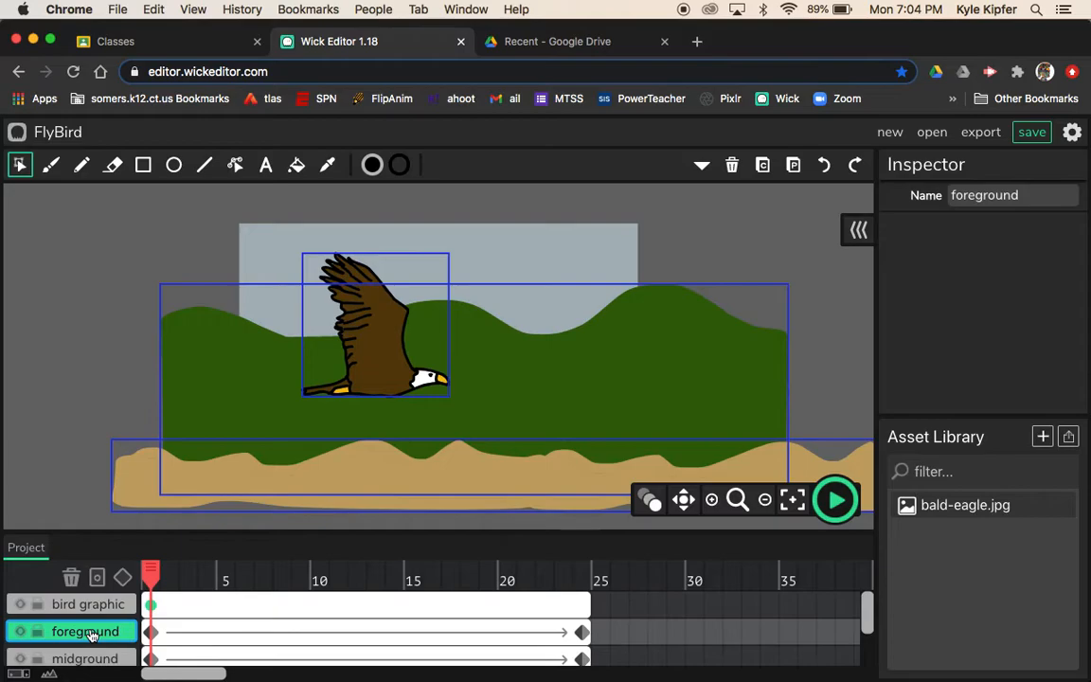
pyautogui.click(83, 654)
pyautogui.click(72, 575)
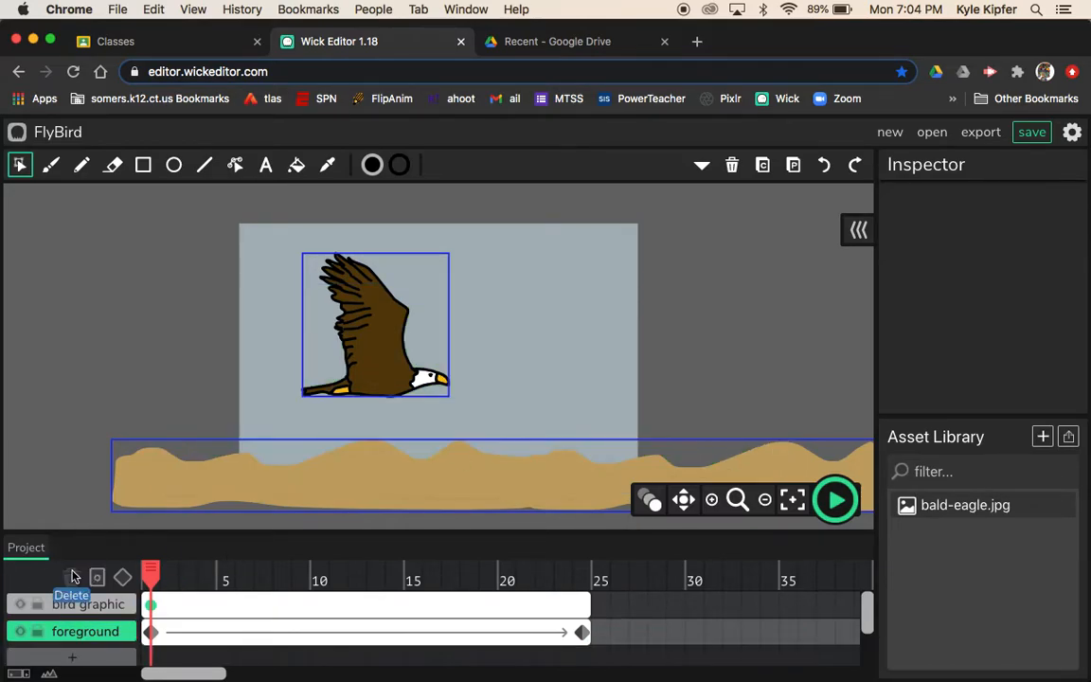
pyautogui.click(81, 631)
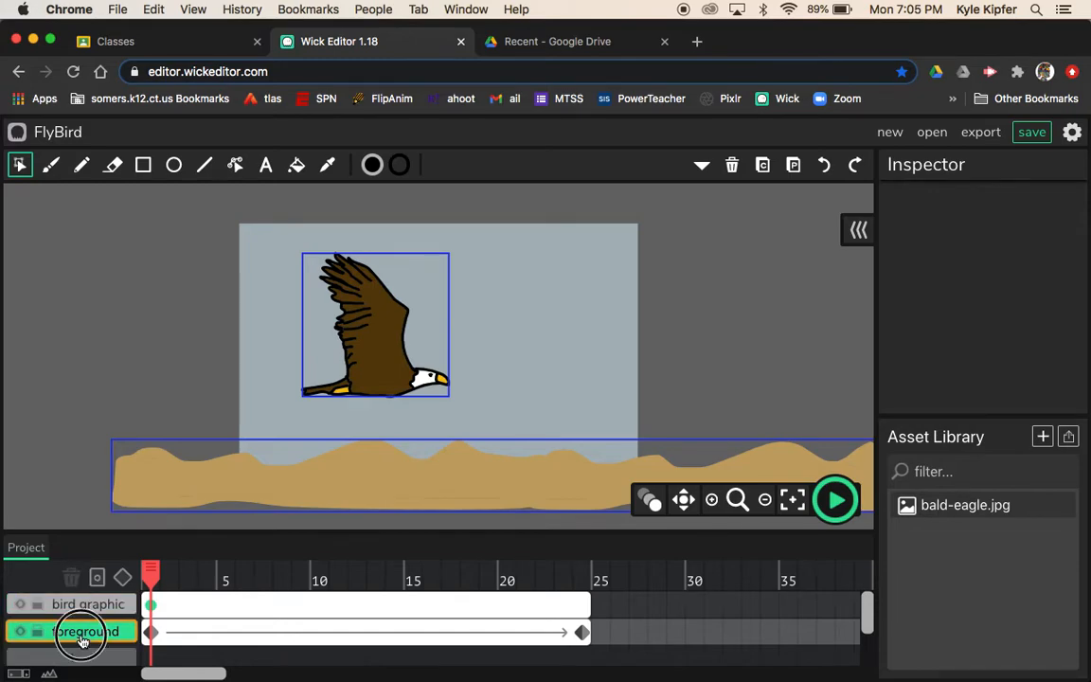
pyautogui.click(72, 578)
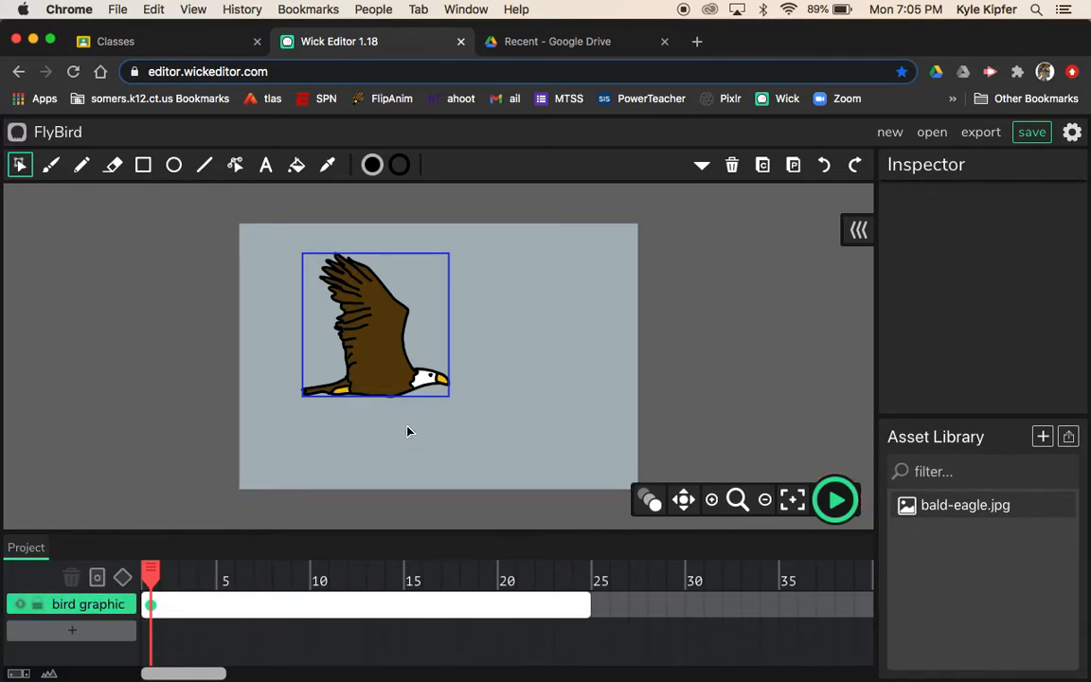
# Scale the eagle clip down to about 220 wide and move it slightly toward the stage's upper-left corner
pyautogui.click(379, 362)
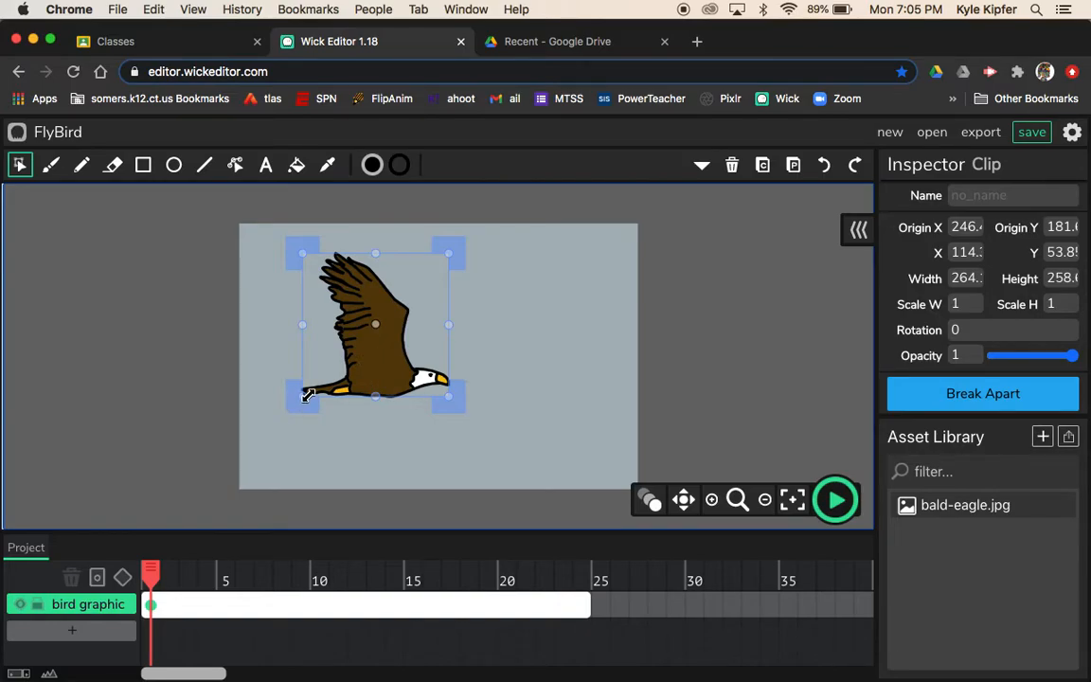
pyautogui.moveTo(304, 399); pyautogui.dragTo(314, 383)
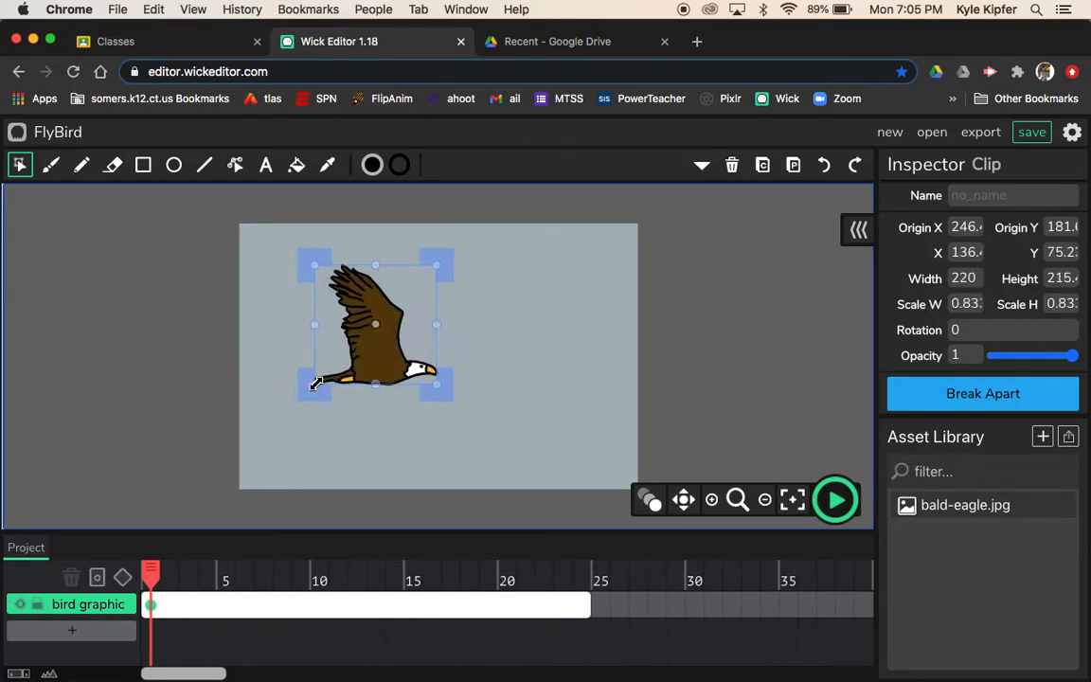
pyautogui.moveTo(375, 367); pyautogui.dragTo(358, 346)
pyautogui.click(477, 321)
# Duplicate the eagle, place a much smaller copy in the stage's upper right area, and preview both birds flying
pyautogui.click(350, 339)
pyautogui.press('super+d')
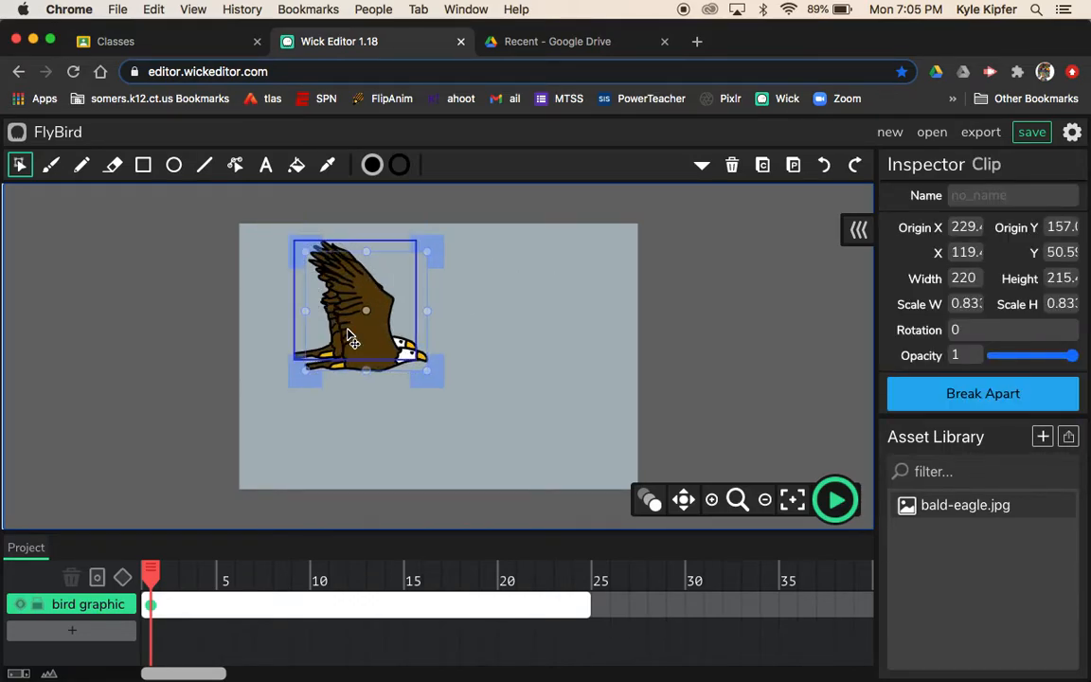
pyautogui.moveTo(363, 330); pyautogui.dragTo(525, 321)
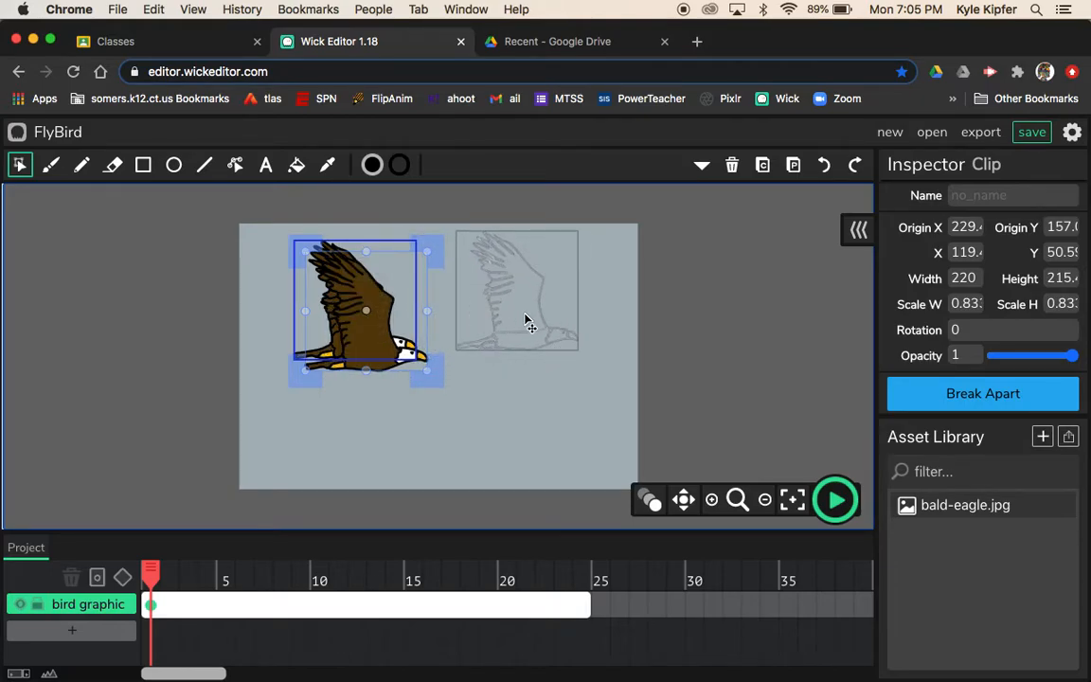
pyautogui.moveTo(455, 228); pyautogui.dragTo(483, 251)
pyautogui.moveTo(520, 301); pyautogui.dragTo(499, 288)
pyautogui.click(694, 300)
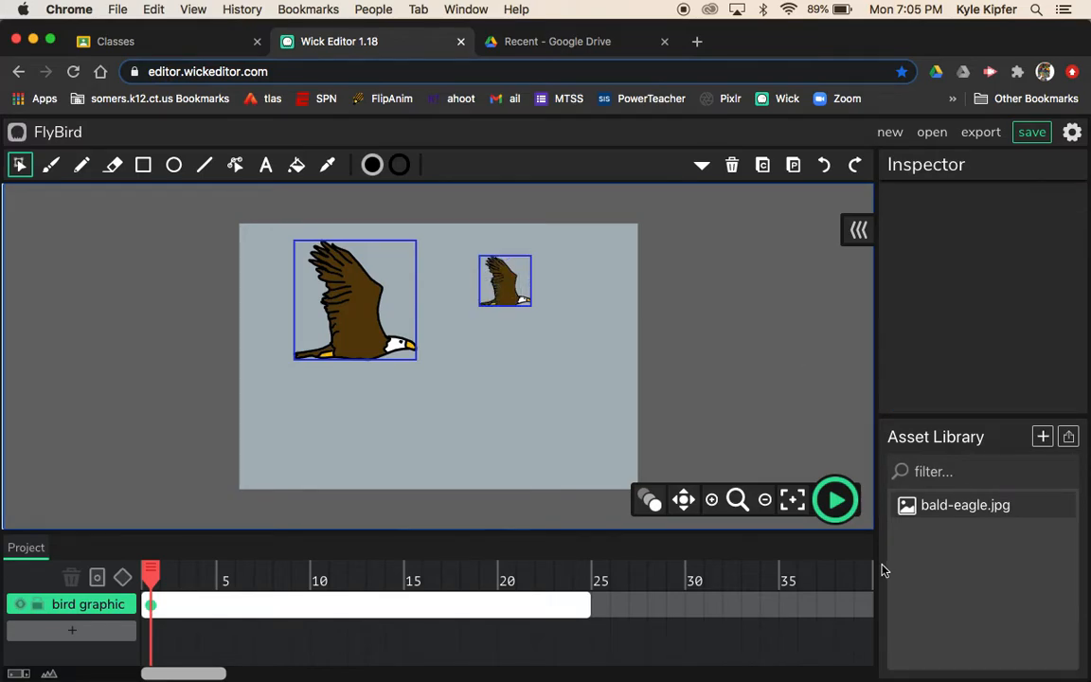
pyautogui.click(835, 502)
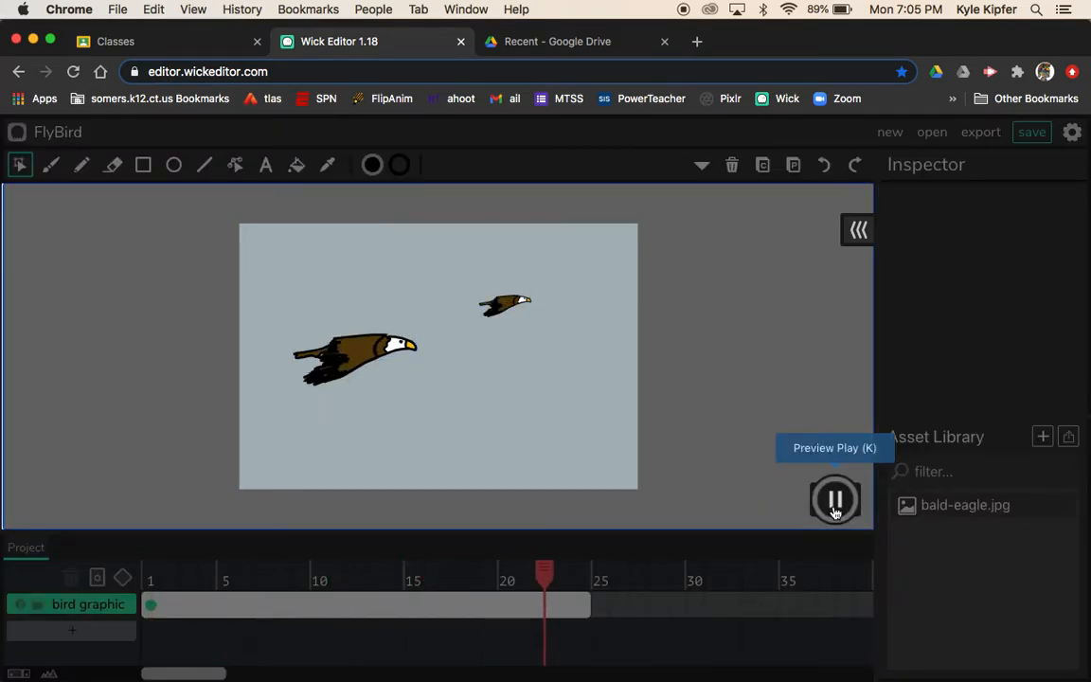
pyautogui.click(834, 502)
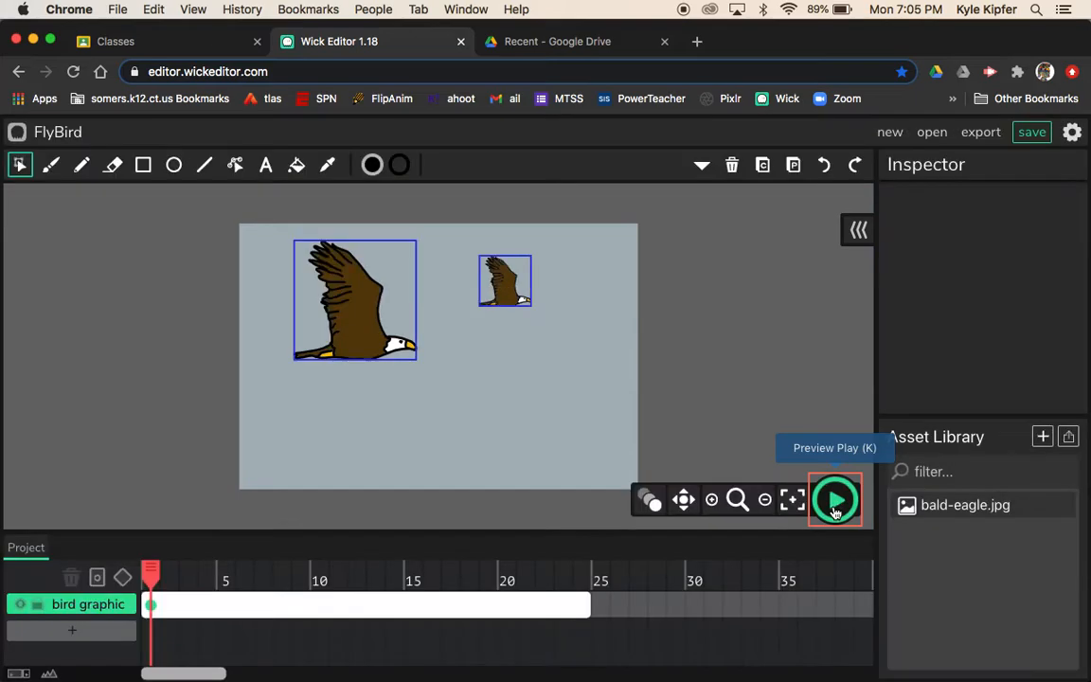
# Add two layers below bird graphic and name them foreground and midground
pyautogui.click(73, 632)
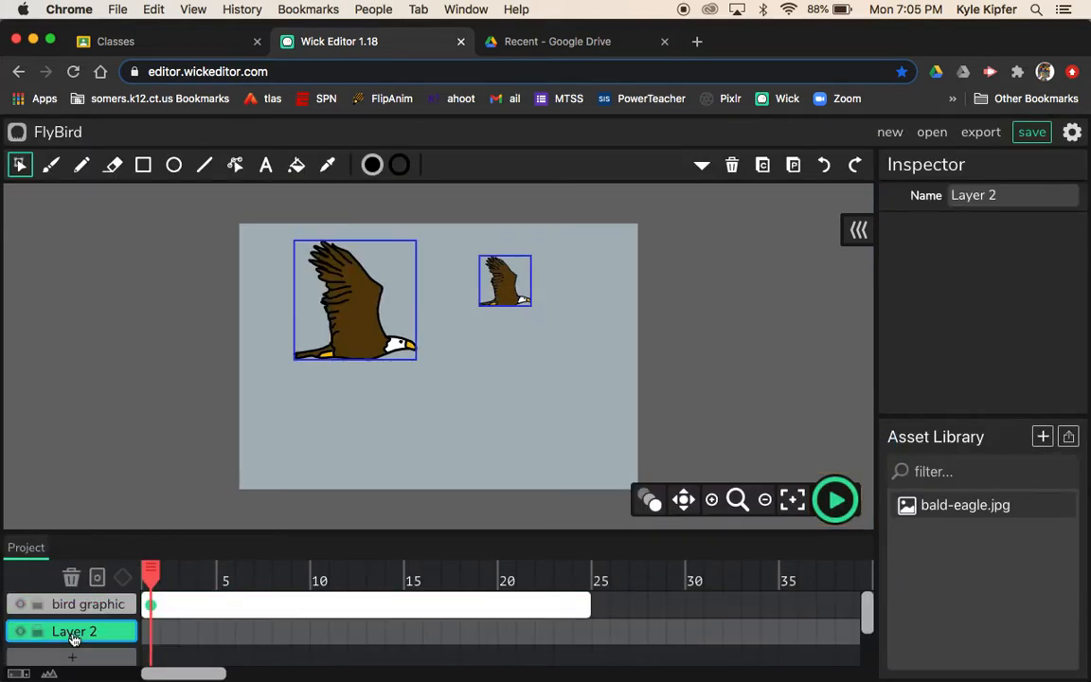
pyautogui.click(73, 653)
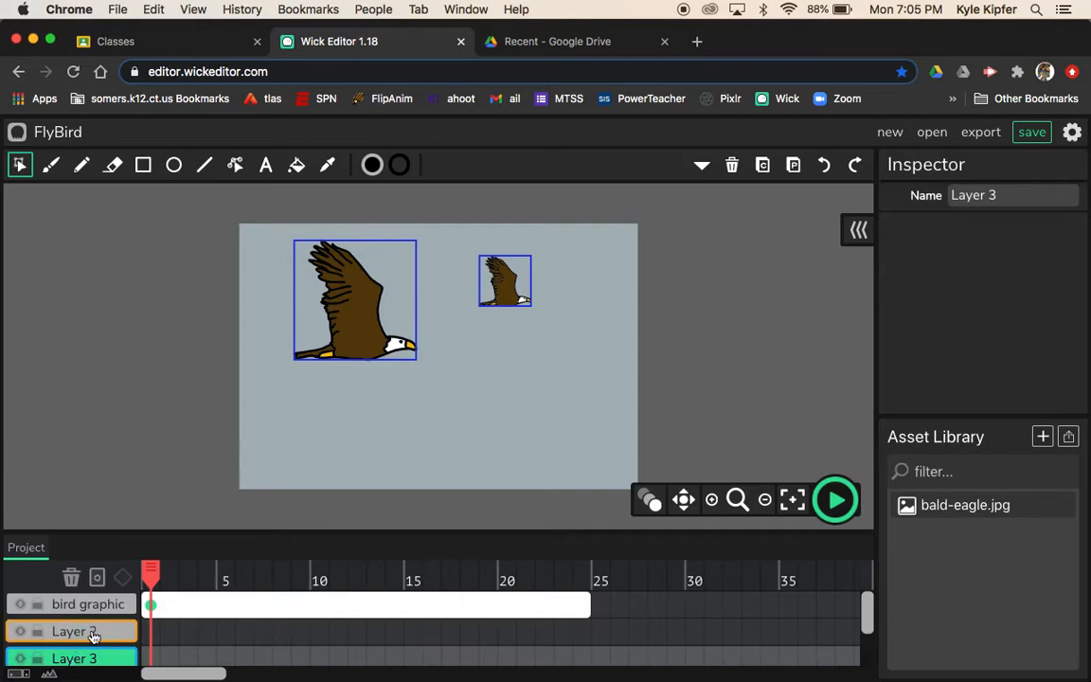
pyautogui.click(94, 636)
pyautogui.click(966, 195)
pyautogui.write('foreground')
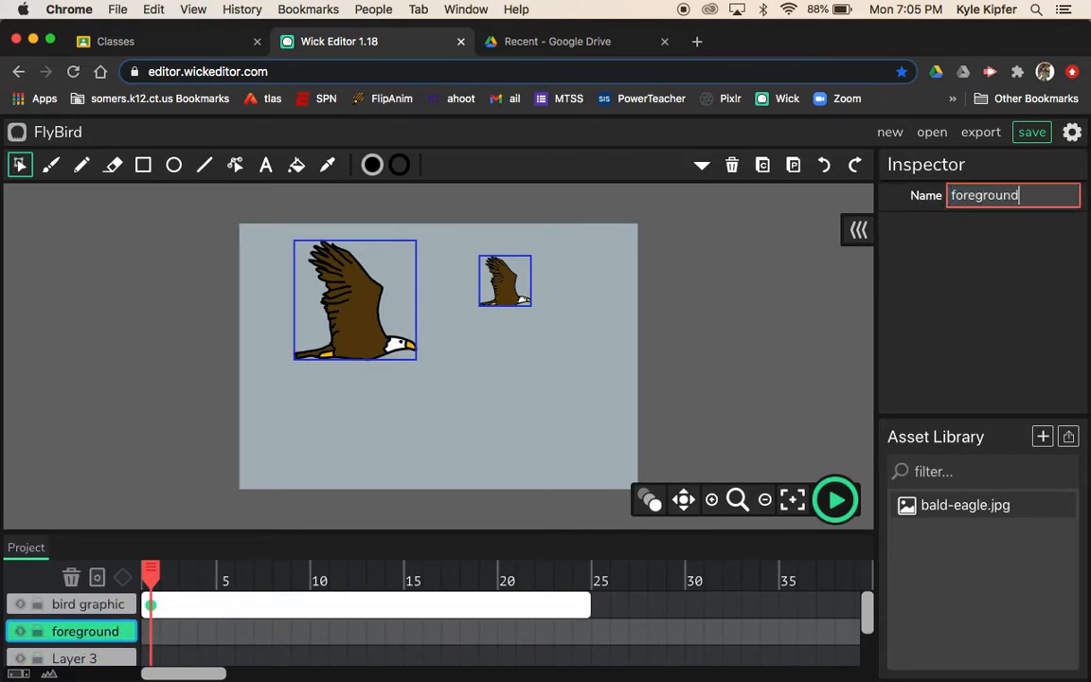
pyautogui.click(85, 655)
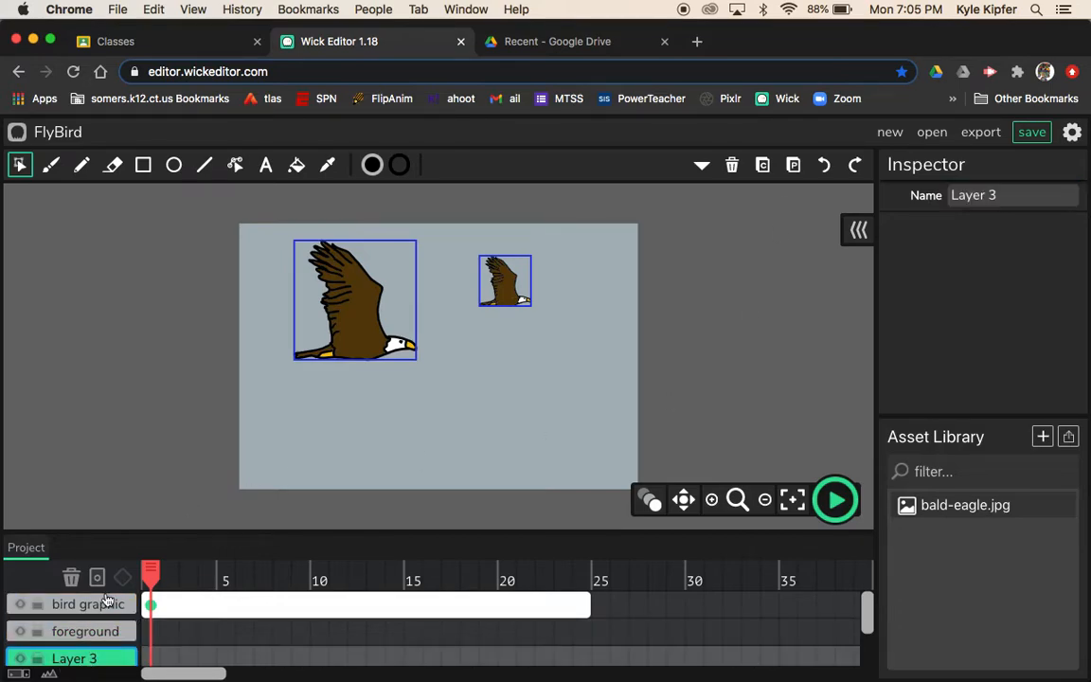
pyautogui.click(1011, 195)
pyautogui.write('mi')
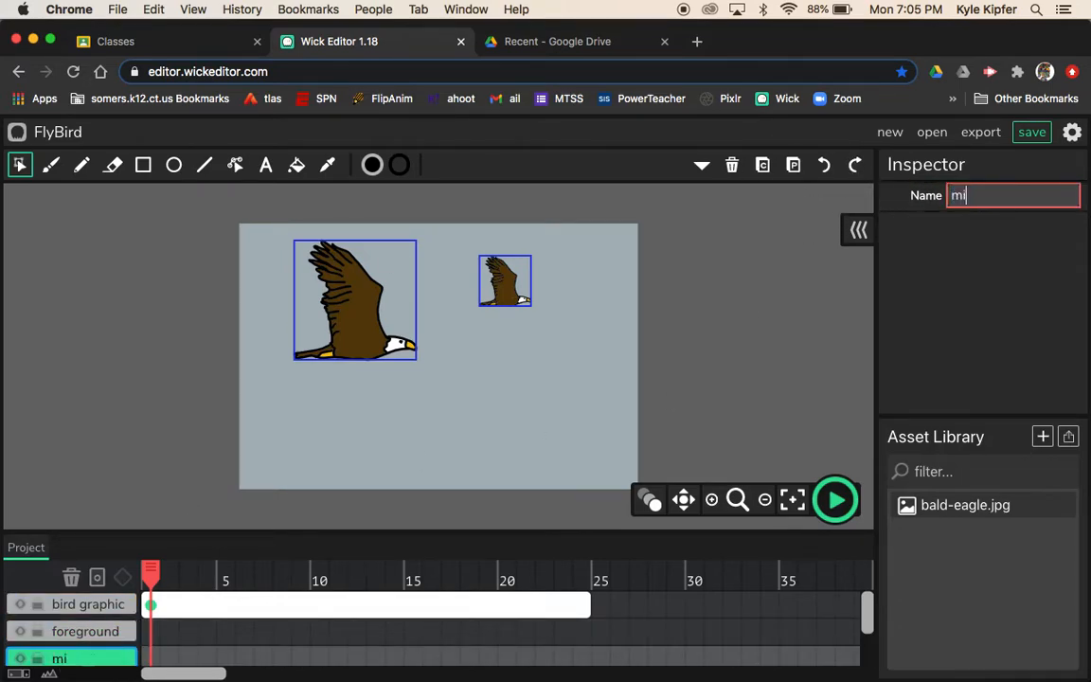
pyautogui.write('dground')
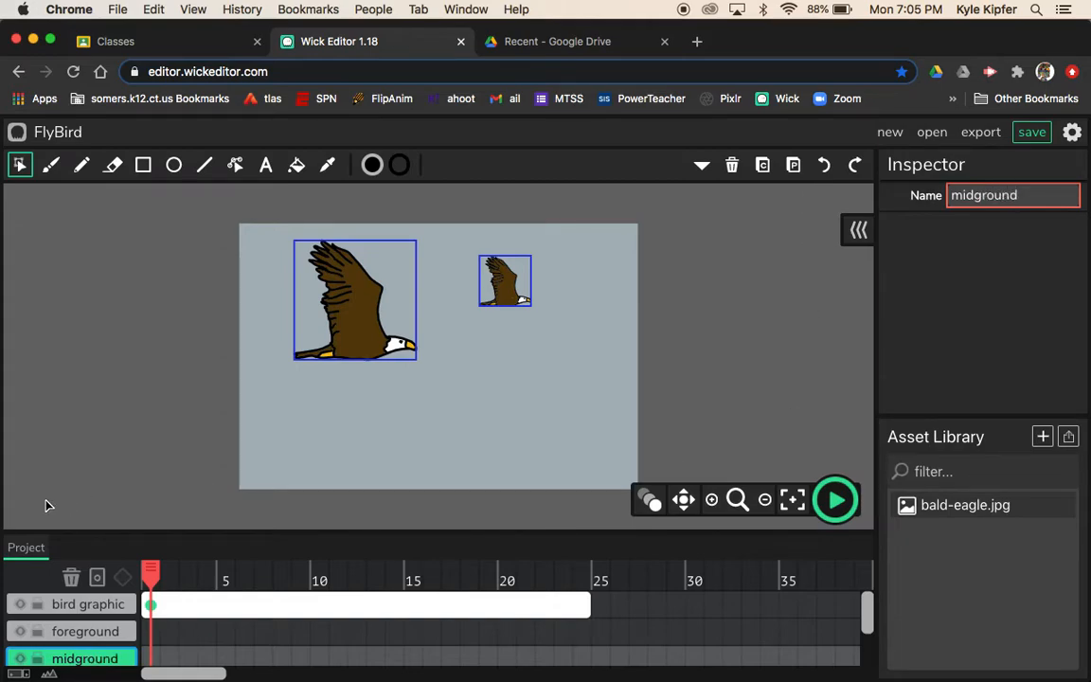
# Insert a blank frame at frame 1 on both the foreground and midground layers, leaving the foreground frame selected
pyautogui.click(150, 630)
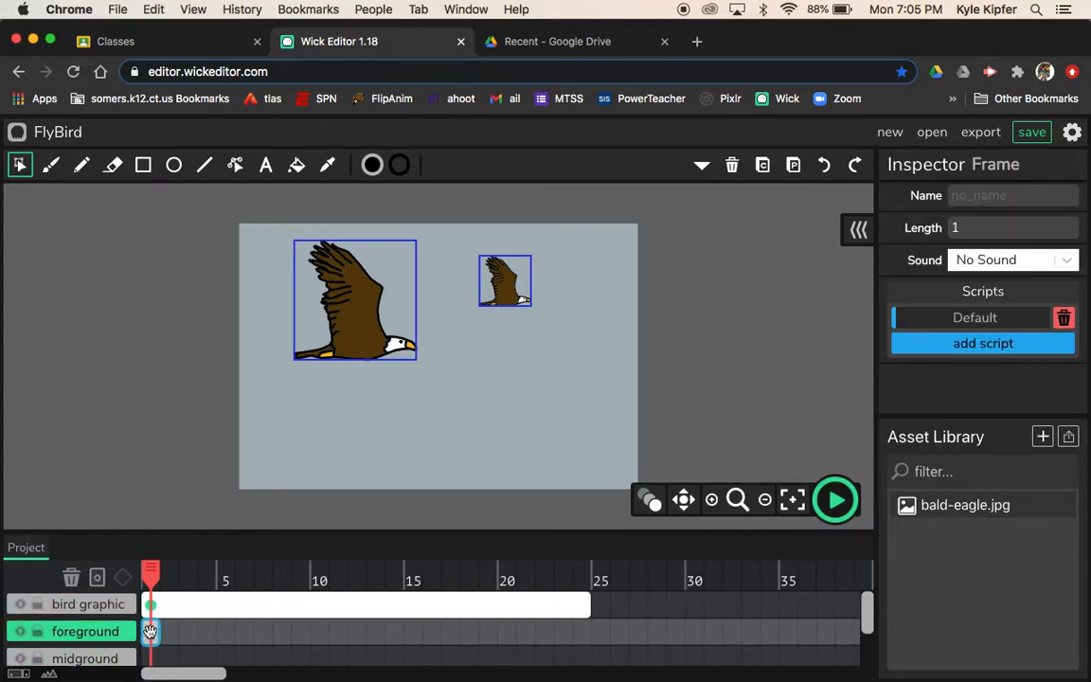
pyautogui.scroll(-1, 149, 630)
pyautogui.click(149, 641)
pyautogui.click(152, 615)
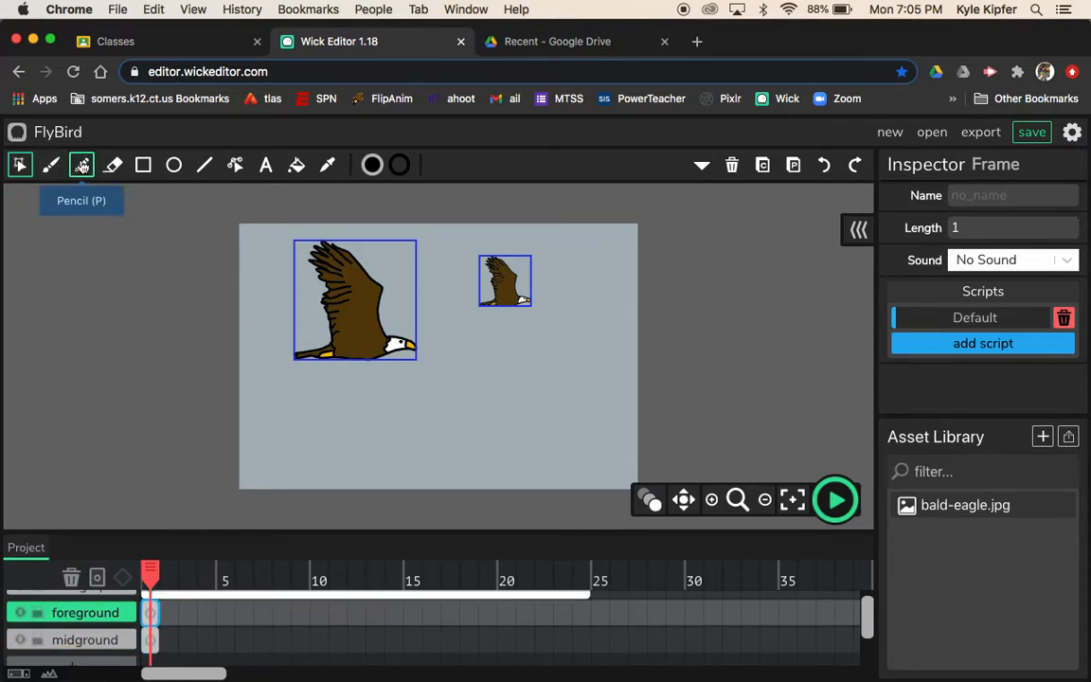
# Draw a closed wavy ground outline across the stage's lower edge, extending past both sides, with the Pencil in brown 7C572E at width 5
pyautogui.click(82, 165)
pyautogui.moveTo(462, 166)
pyautogui.click(400, 164)
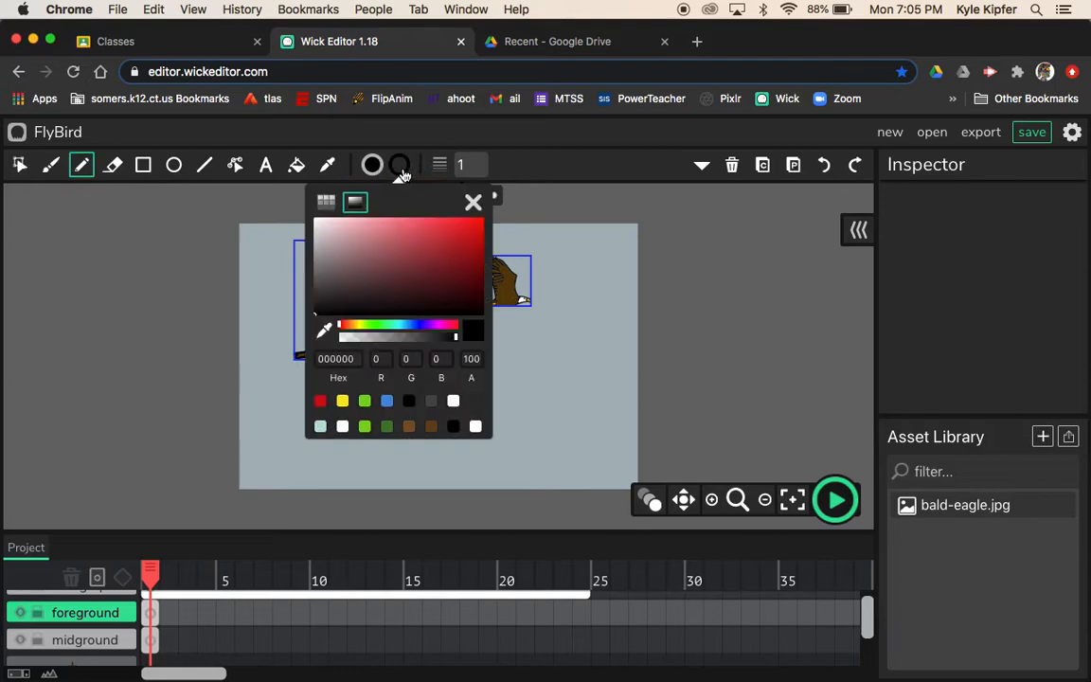
pyautogui.click(409, 428)
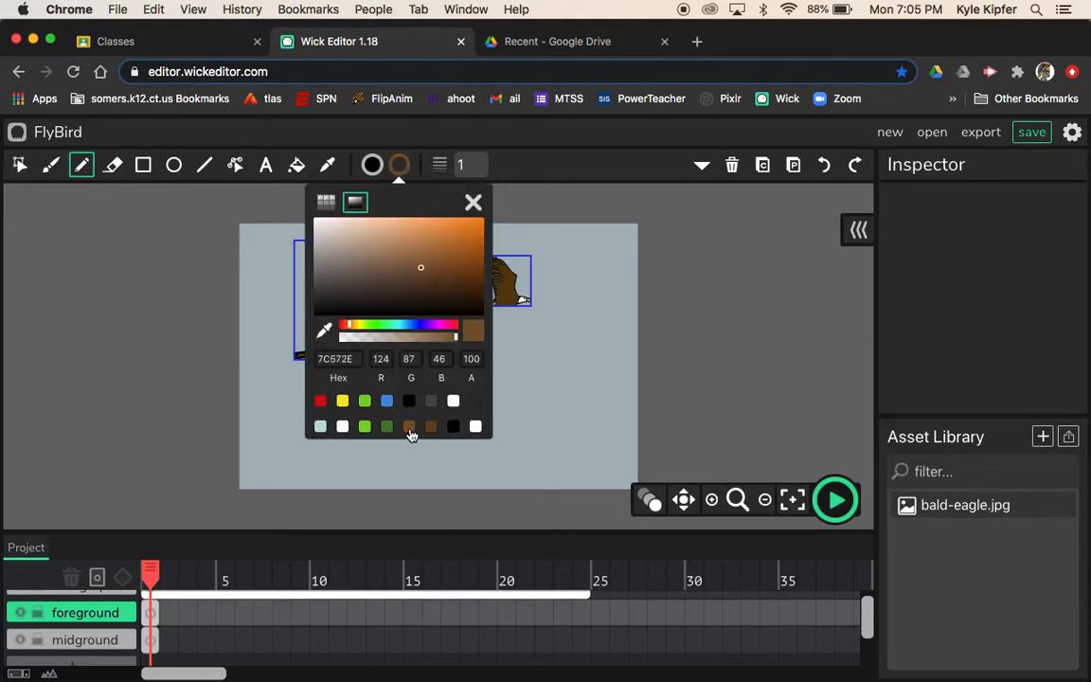
pyautogui.click(462, 165)
pyautogui.write('5')
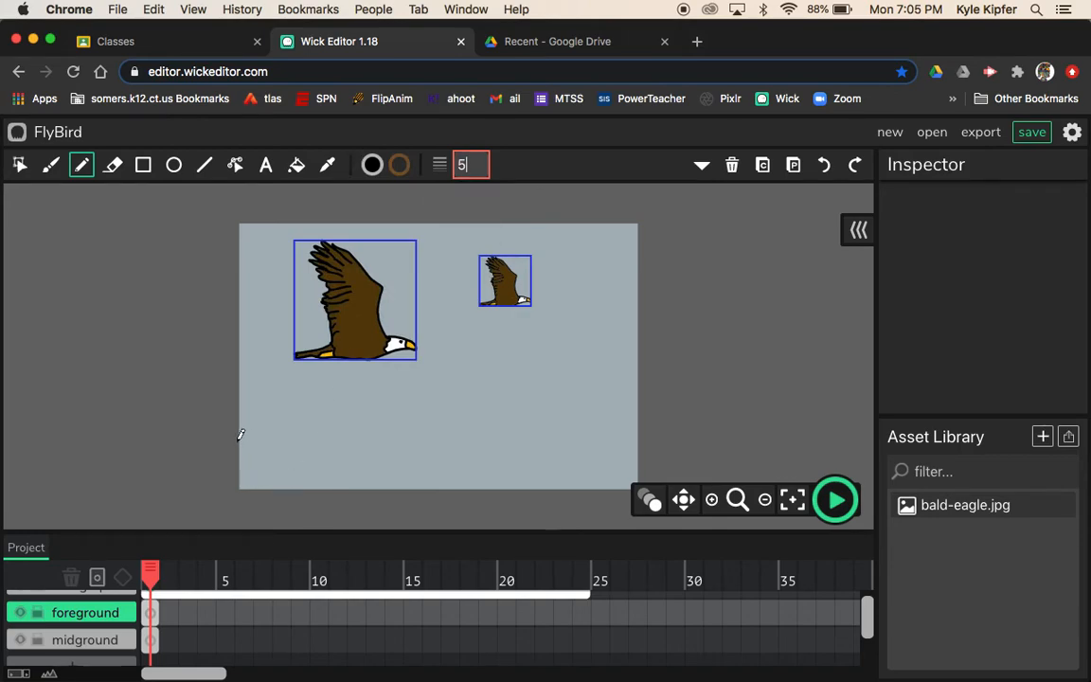
pyautogui.moveTo(214, 428)
pyautogui.mouseDown()
pyautogui.moveTo(373, 449)
pyautogui.moveTo(460, 430)
pyautogui.moveTo(604, 439)
pyautogui.moveTo(656, 421)
pyautogui.moveTo(666, 499)
pyautogui.moveTo(512, 518)
pyautogui.moveTo(282, 508)
pyautogui.moveTo(251, 516)
pyautogui.moveTo(207, 507)
pyautogui.moveTo(212, 427)
pyautogui.mouseUp()
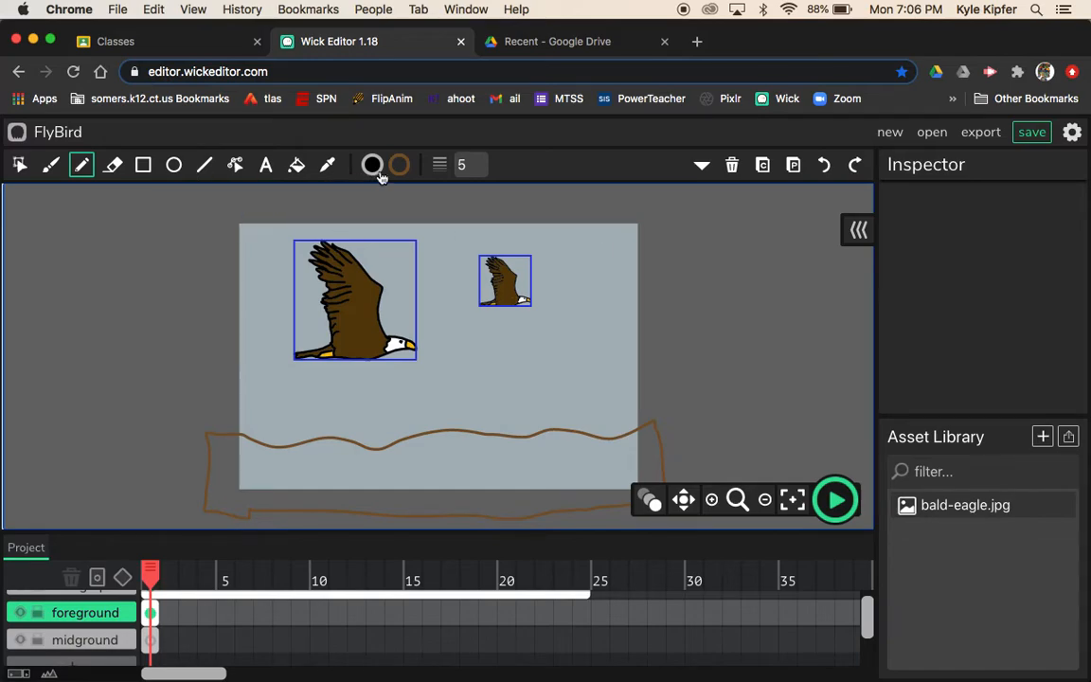
# Fill the ground outline on the foreground layer with brown 7C572E
pyautogui.click(297, 165)
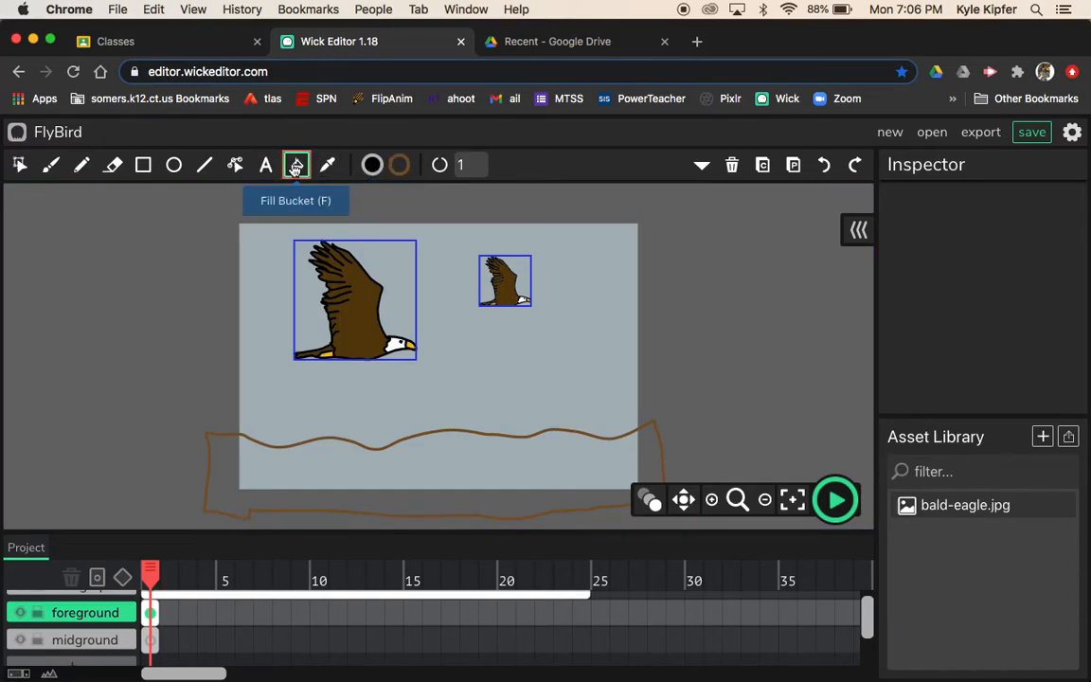
pyautogui.click(374, 167)
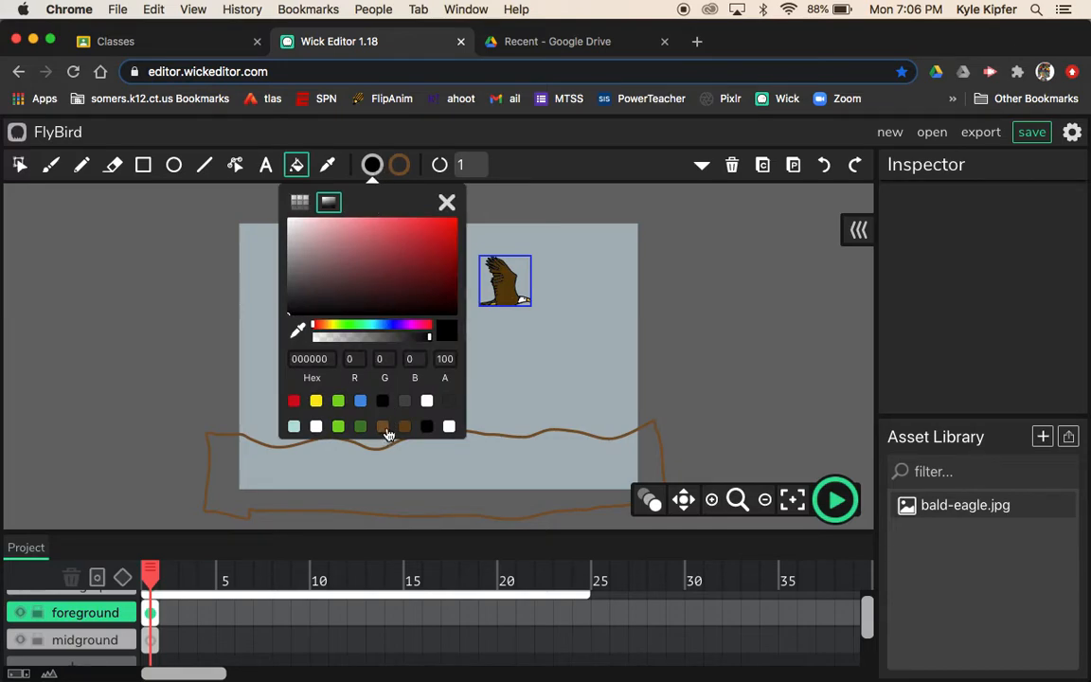
pyautogui.click(383, 427)
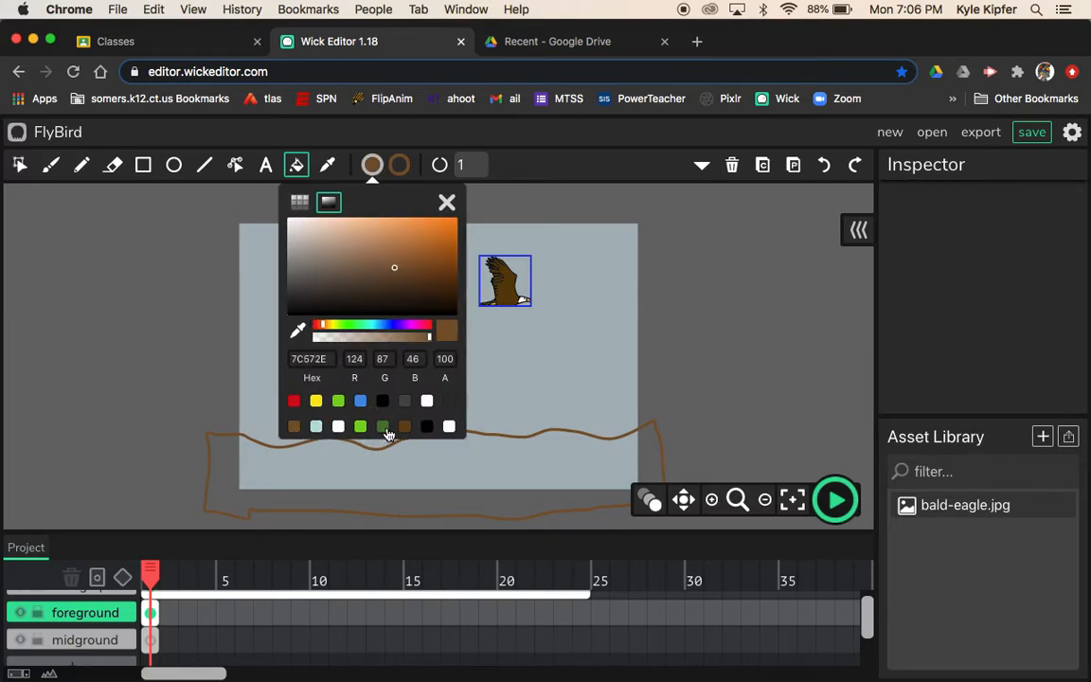
pyautogui.click(506, 476)
pyautogui.click(502, 485)
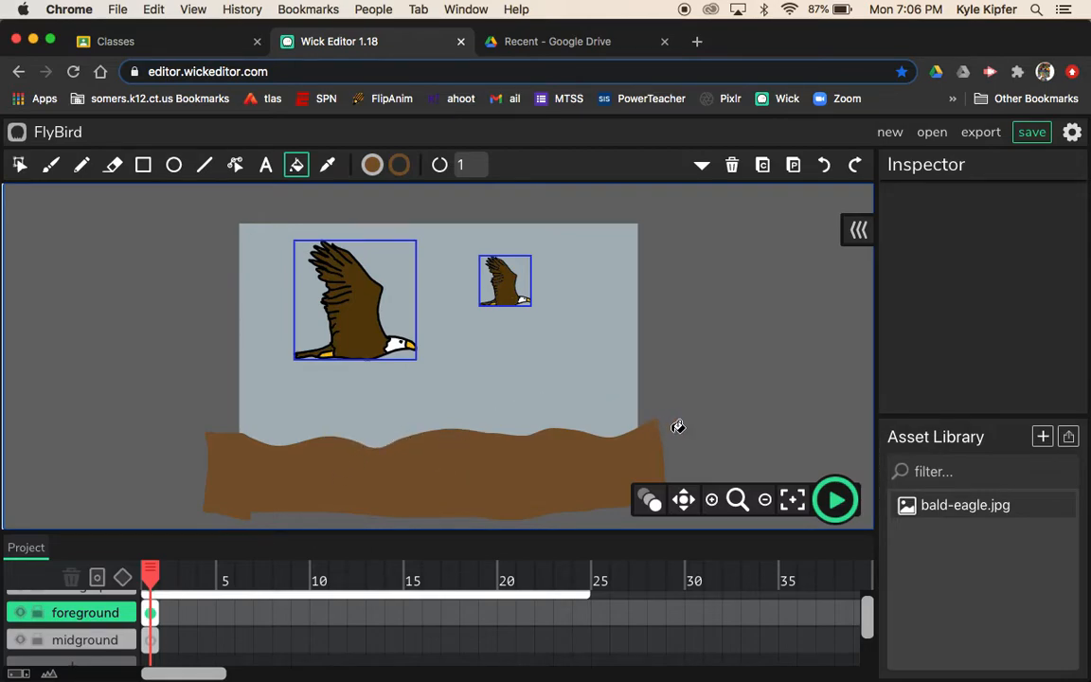
# Draw a small leafy sprout on the ground near the stage's right edge with the Pencil in green 487C2E at width 5, and fill its leaves
pyautogui.click(20, 165)
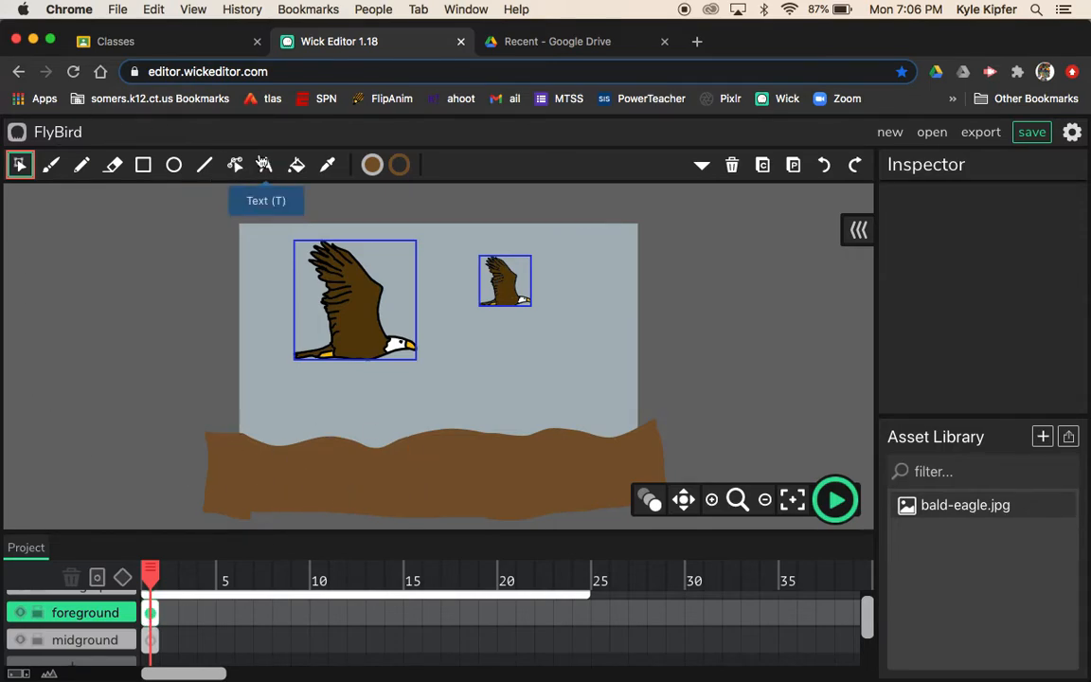
pyautogui.click(82, 166)
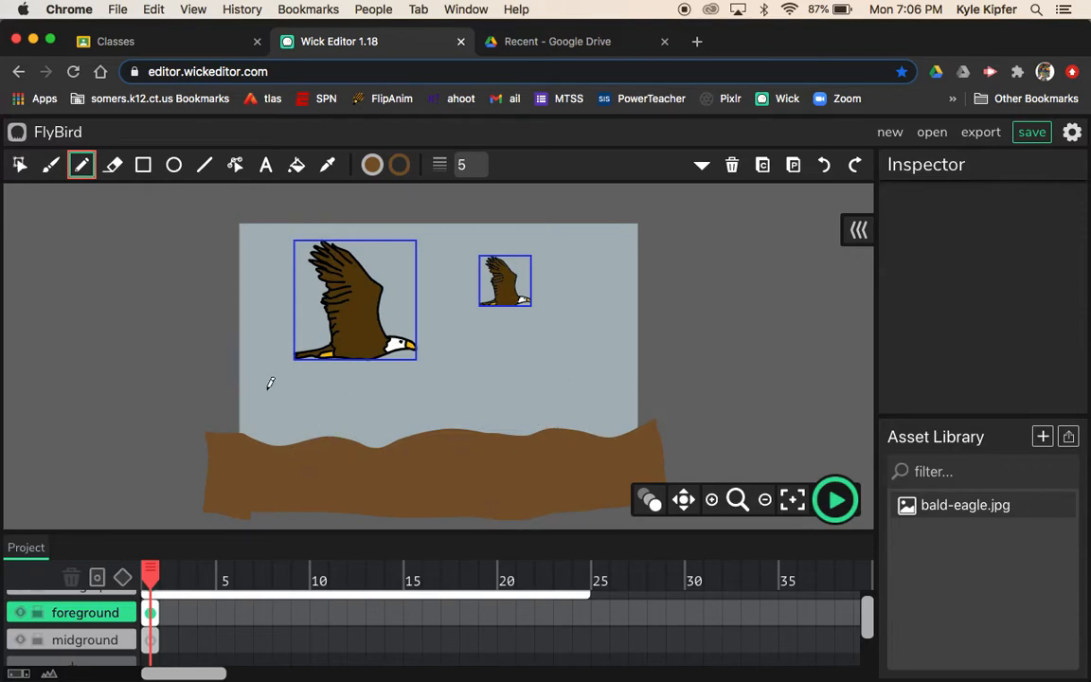
pyautogui.click(372, 166)
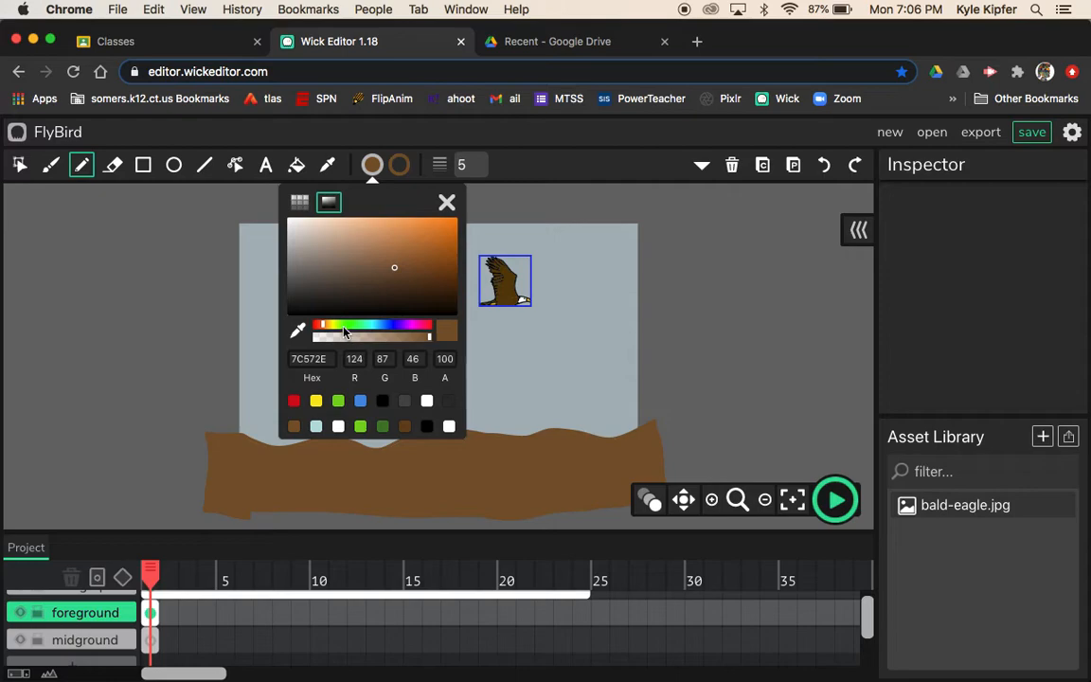
pyautogui.click(381, 426)
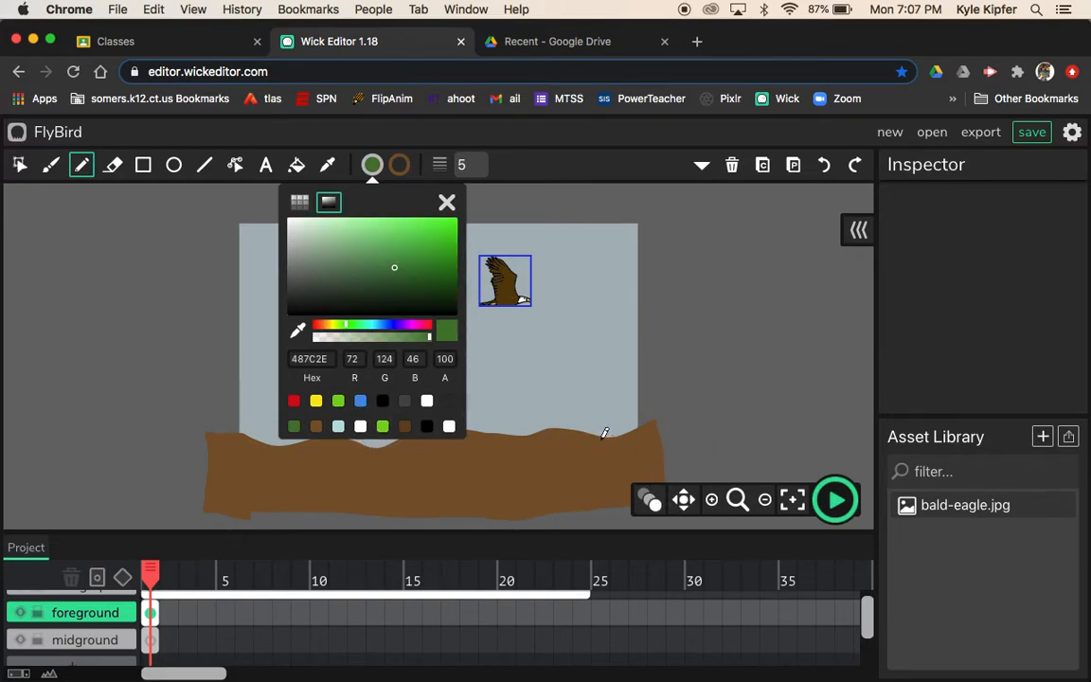
pyautogui.moveTo(602, 436); pyautogui.dragTo(604, 398)
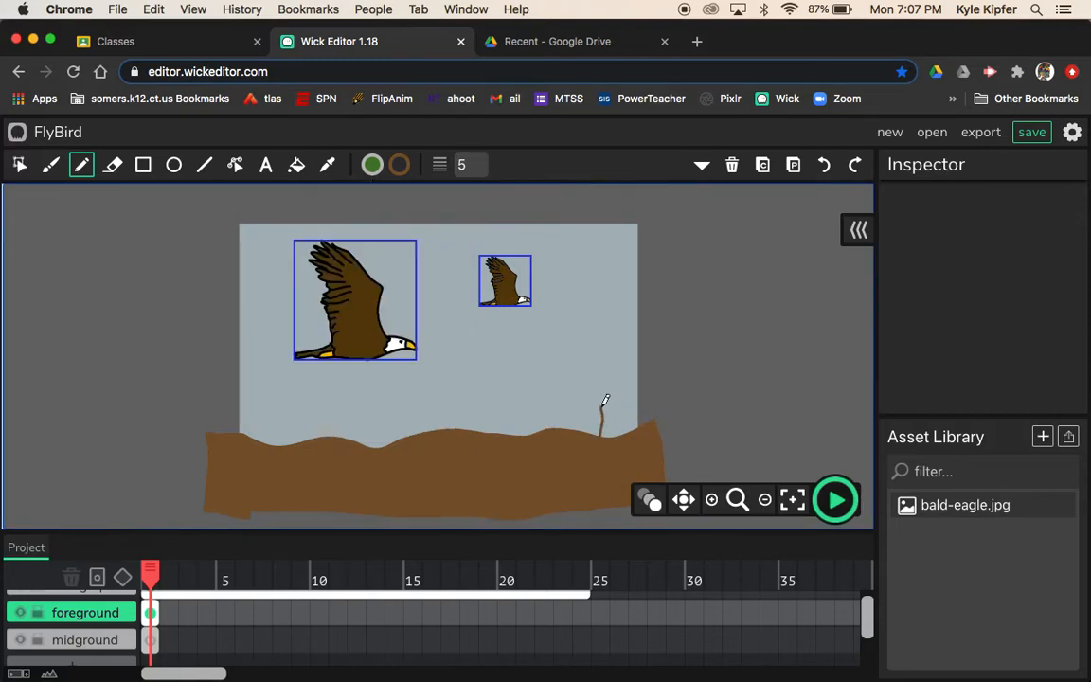
pyautogui.click(399, 171)
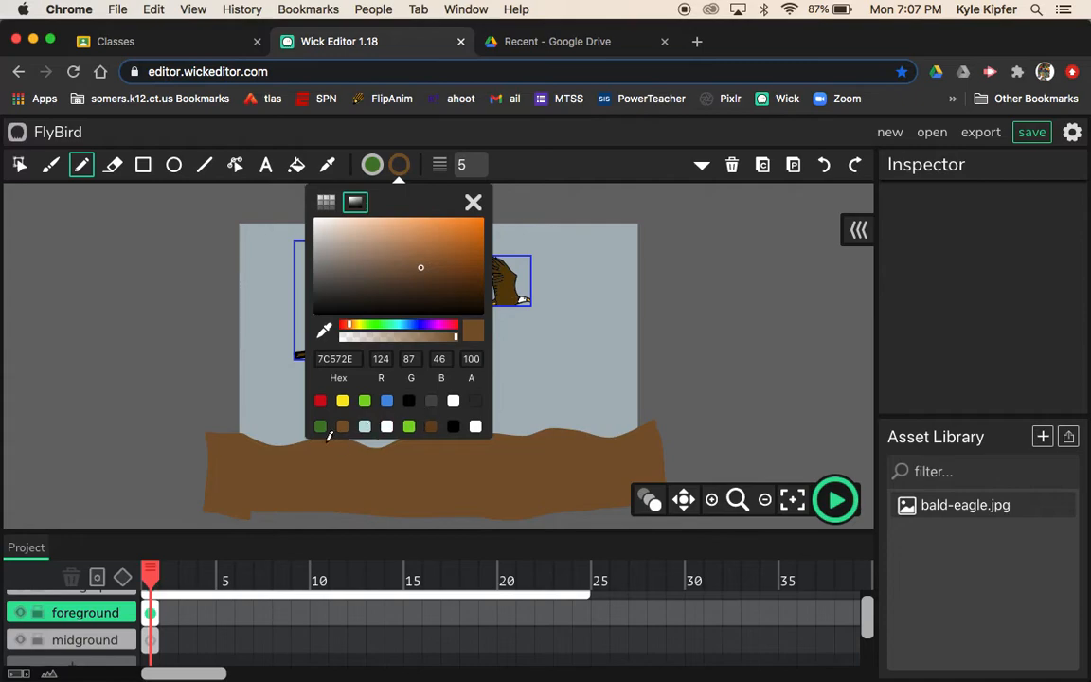
pyautogui.click(320, 427)
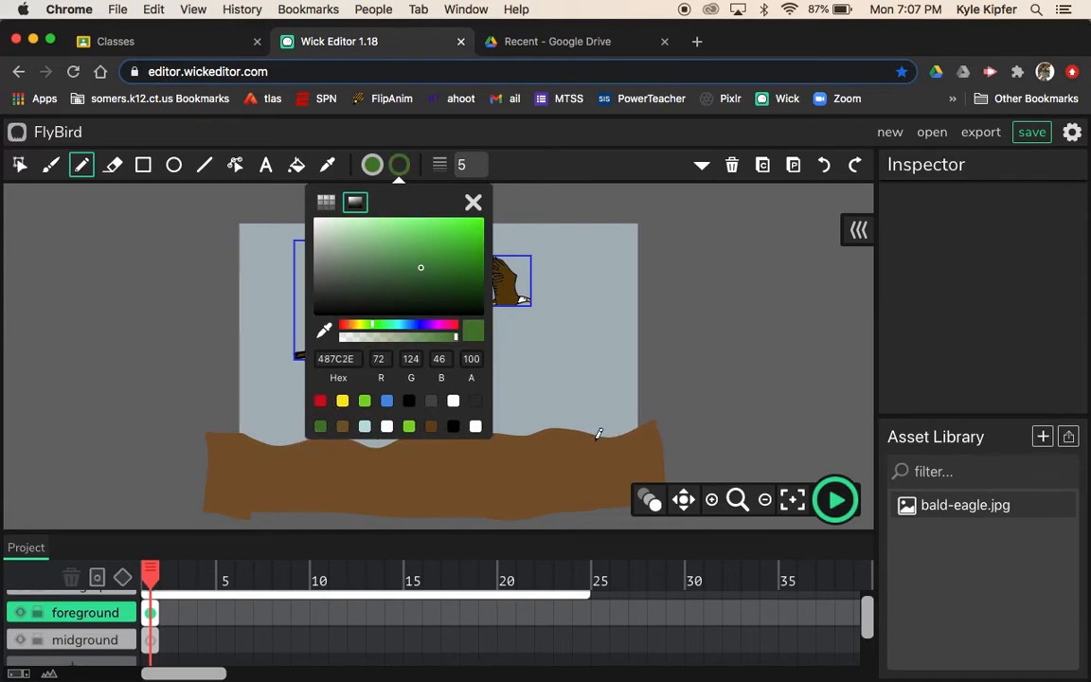
pyautogui.moveTo(594, 435)
pyautogui.mouseDown()
pyautogui.moveTo(582, 412)
pyautogui.moveTo(597, 414)
pyautogui.moveTo(592, 421)
pyautogui.moveTo(598, 389)
pyautogui.moveTo(616, 377)
pyautogui.moveTo(601, 387)
pyautogui.mouseUp()
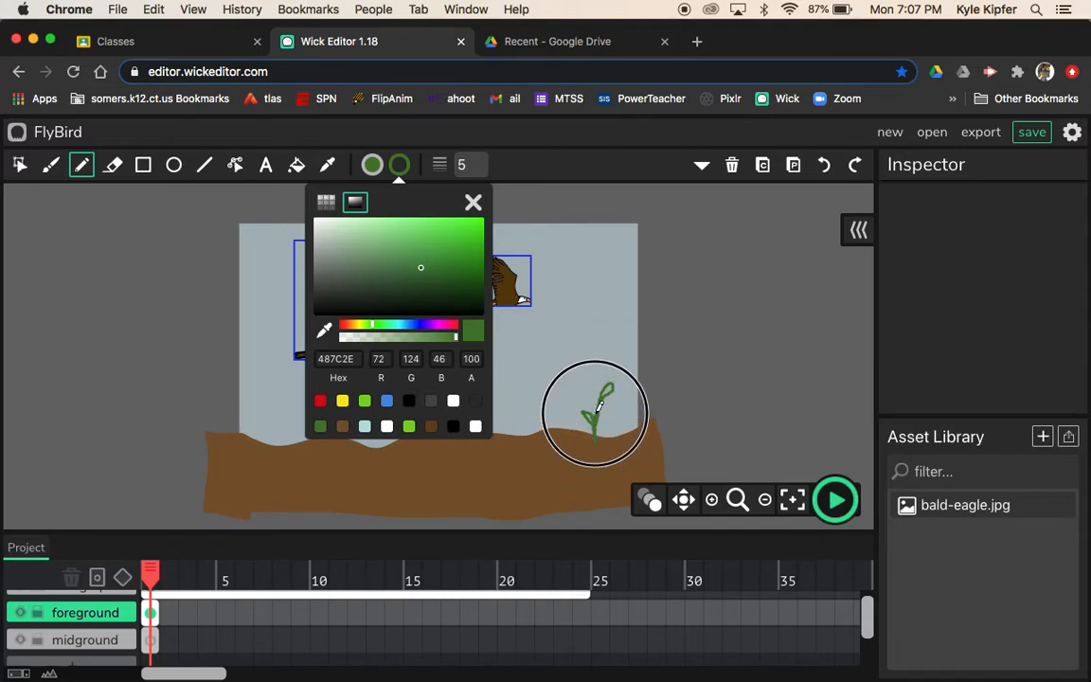
pyautogui.click(530, 379)
pyautogui.click(297, 165)
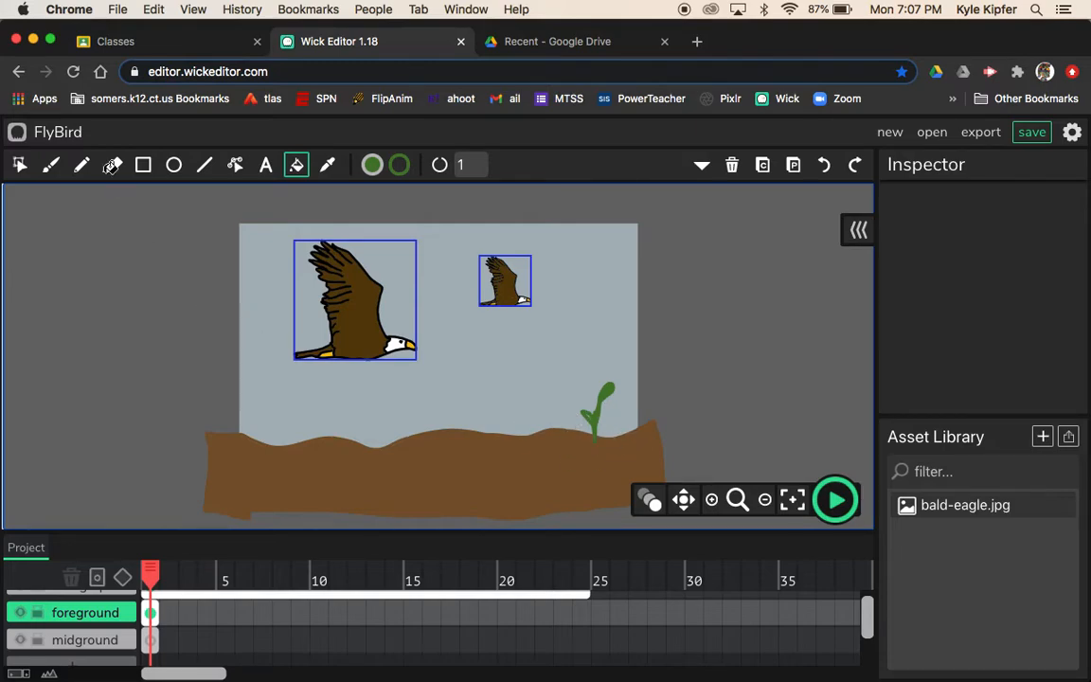
# Extend the foreground layer's frame to a length of 24 frames
pyautogui.click(16, 167)
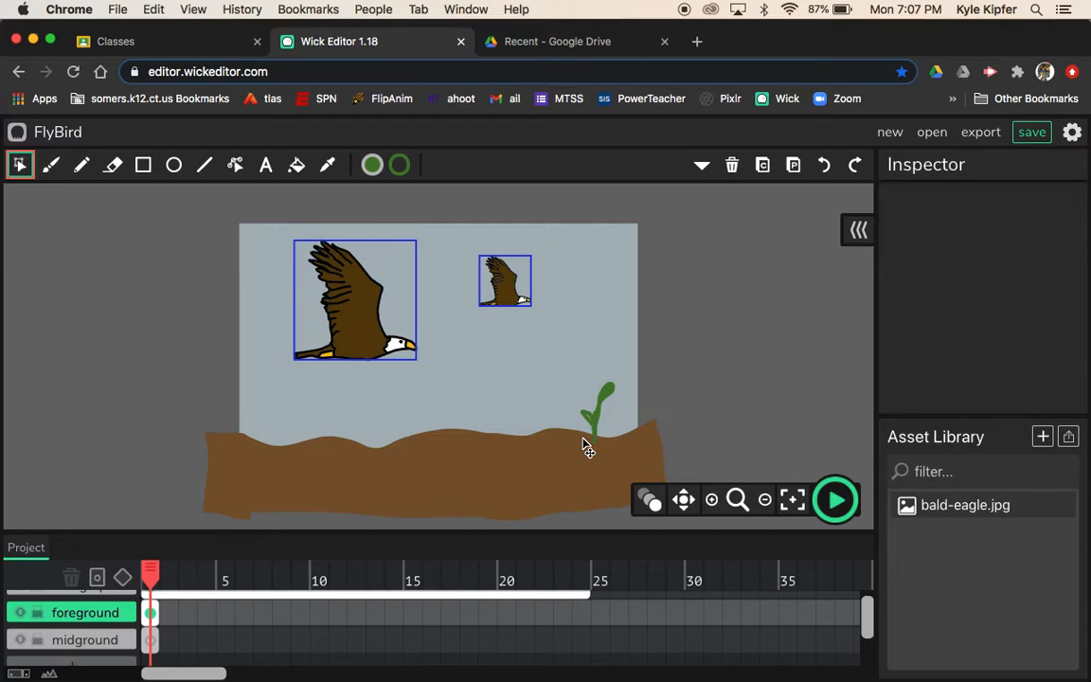
pyautogui.click(156, 616)
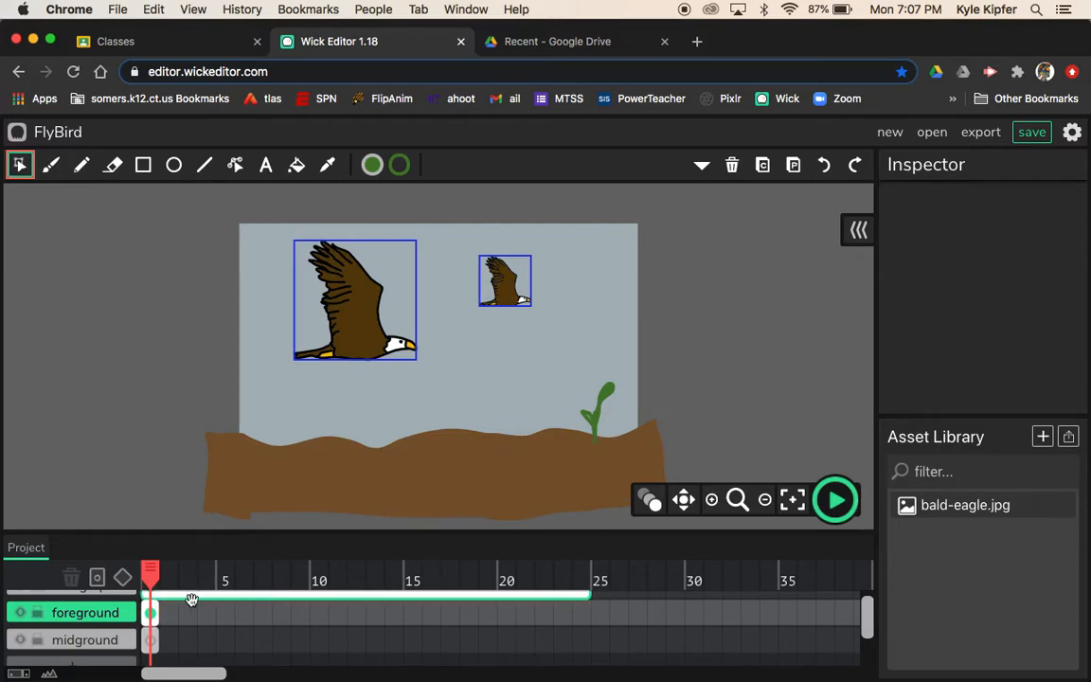
pyautogui.moveTo(159, 619); pyautogui.dragTo(595, 620)
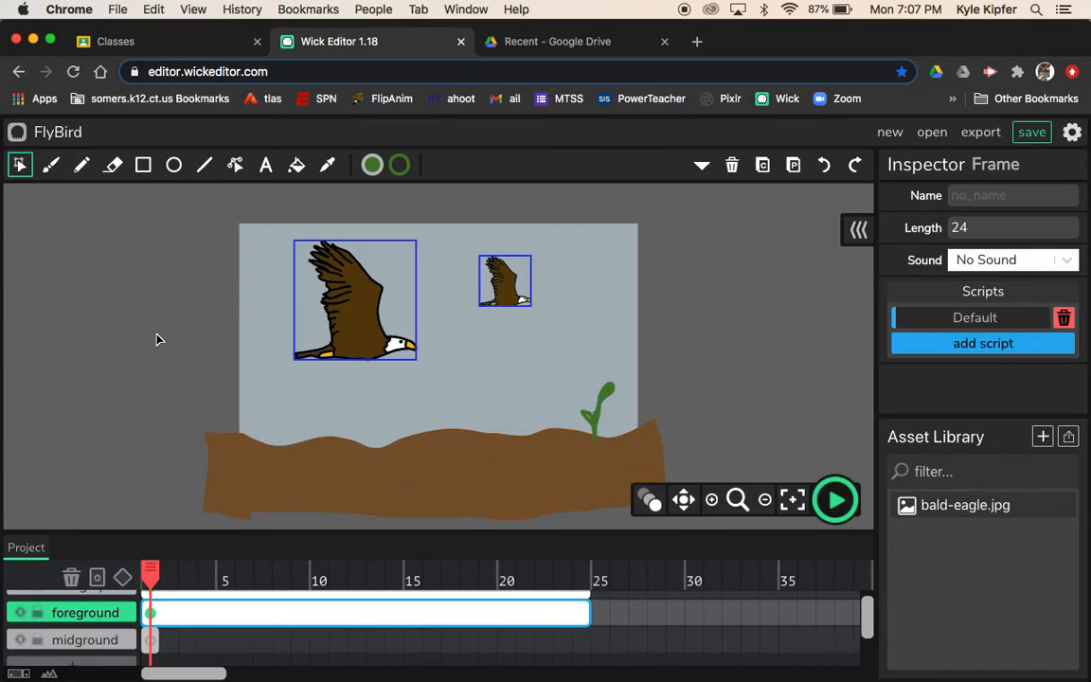
# Duplicate the ground and sprout together and place the copy against the right end of the original ground
pyautogui.moveTo(191, 378); pyautogui.dragTo(676, 529)
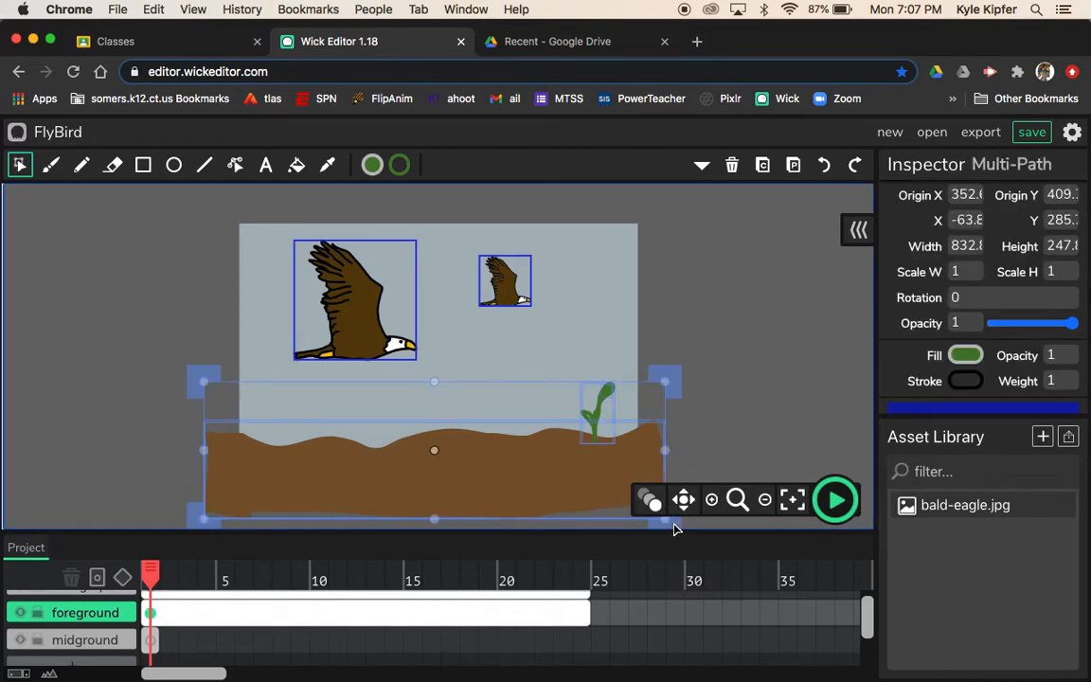
pyautogui.press('super+d')
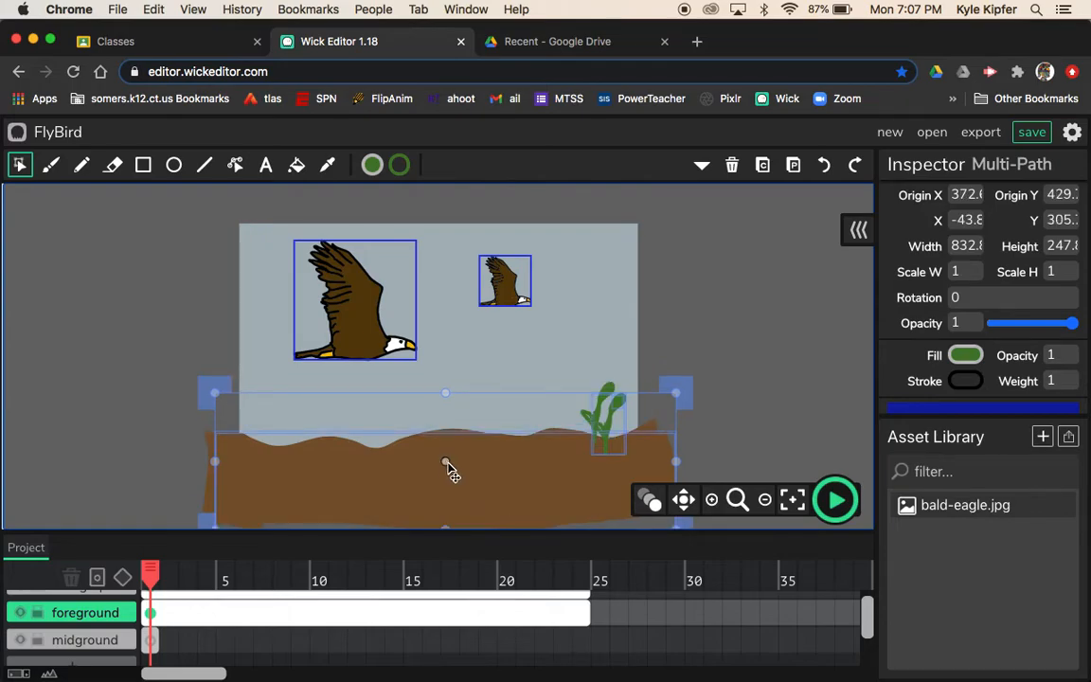
pyautogui.moveTo(393, 485); pyautogui.dragTo(774, 449)
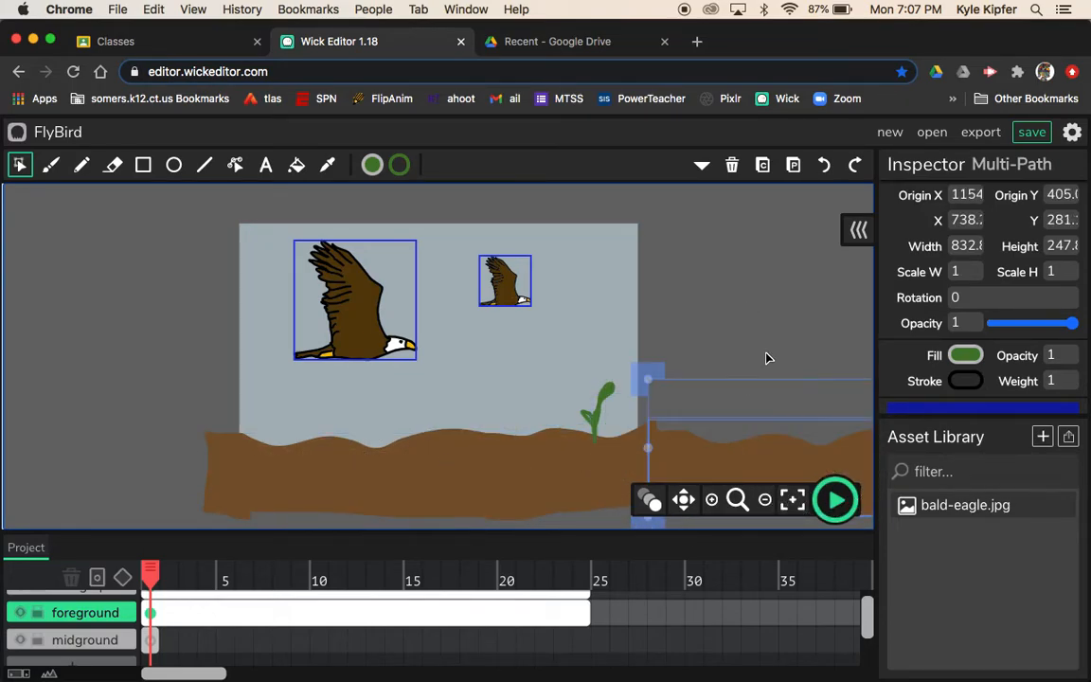
# Nudge the ground copy upward to an origin Y of about 397.5 so its surface lines up with the original at the seam
pyautogui.click(682, 499)
pyautogui.moveTo(768, 316); pyautogui.dragTo(664, 247)
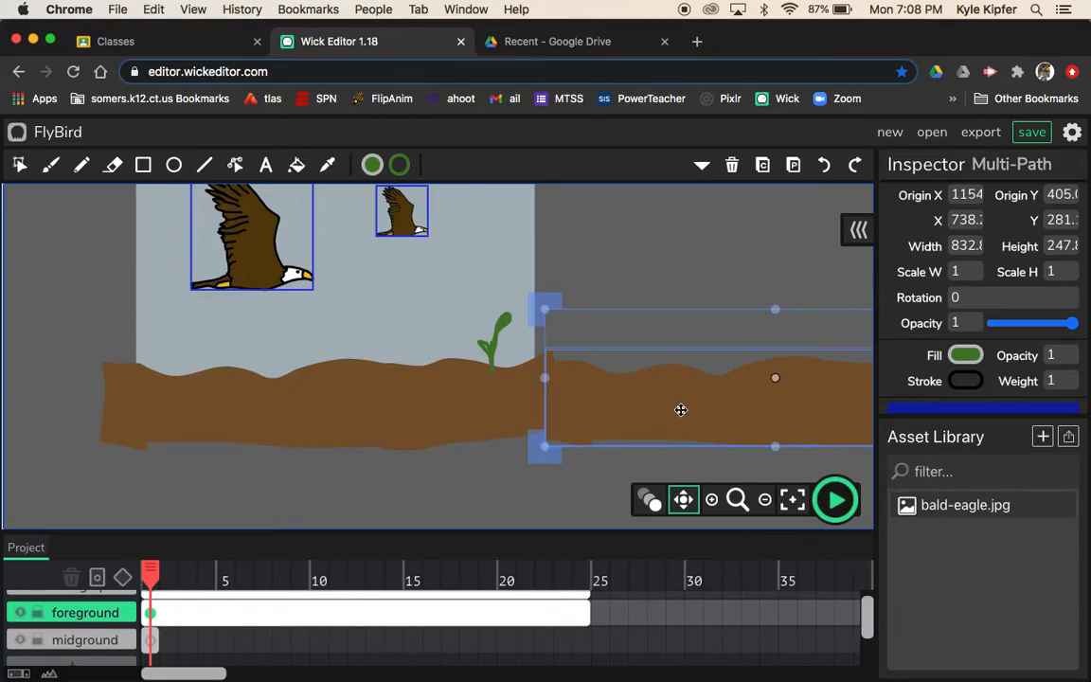
pyautogui.press('Up')
pyautogui.press('Up')
pyautogui.press('Up')
pyautogui.press('Up')
pyautogui.press('Up')
pyautogui.press('Up')
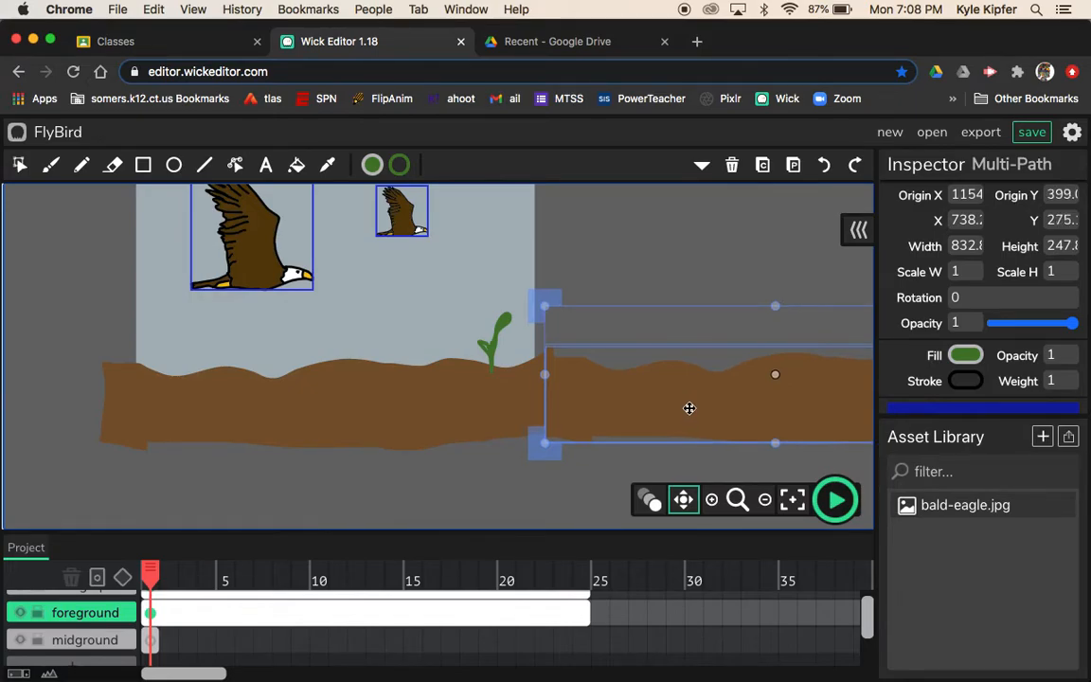
pyautogui.moveTo(712, 404); pyautogui.dragTo(709, 397)
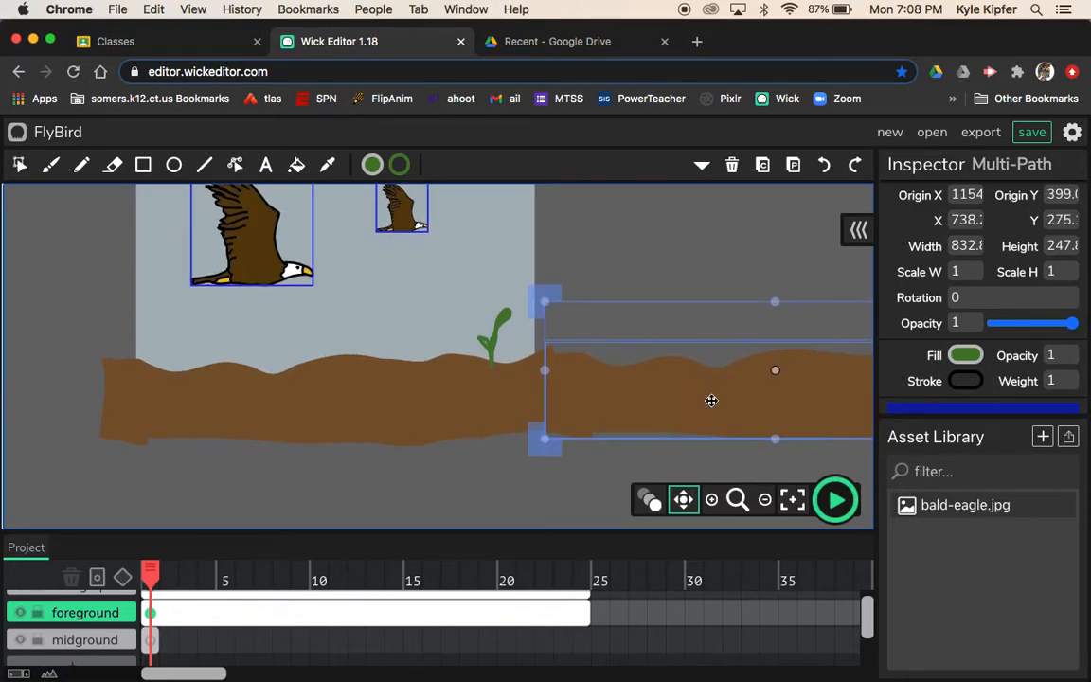
pyautogui.click(19, 165)
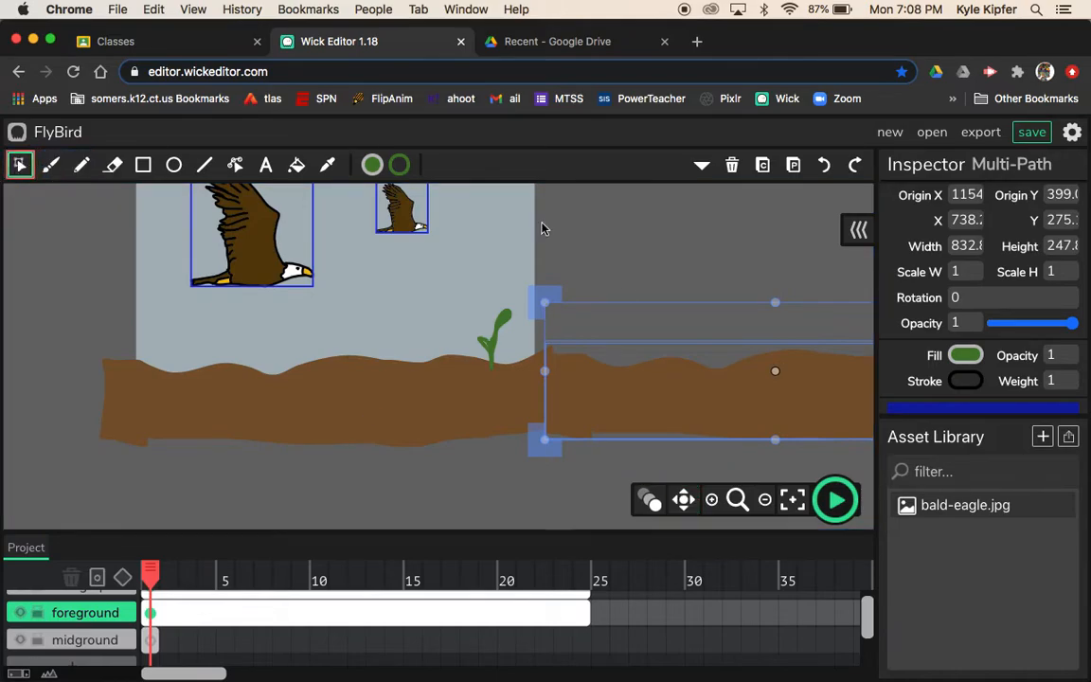
pyautogui.click(666, 405)
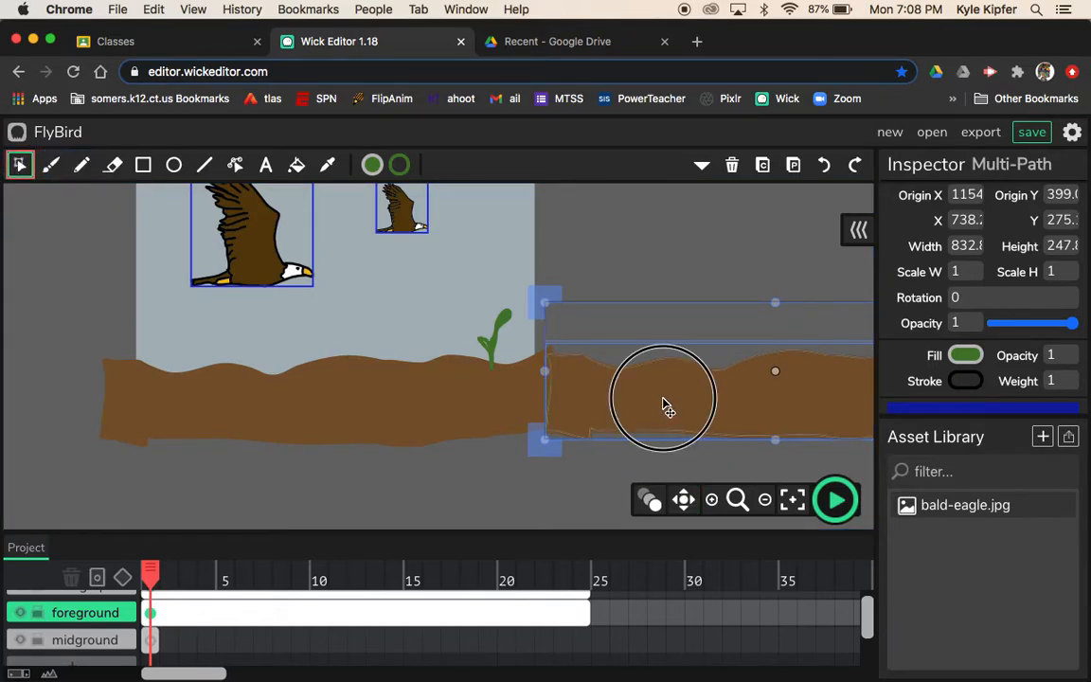
pyautogui.press('Up')
pyautogui.press('Up')
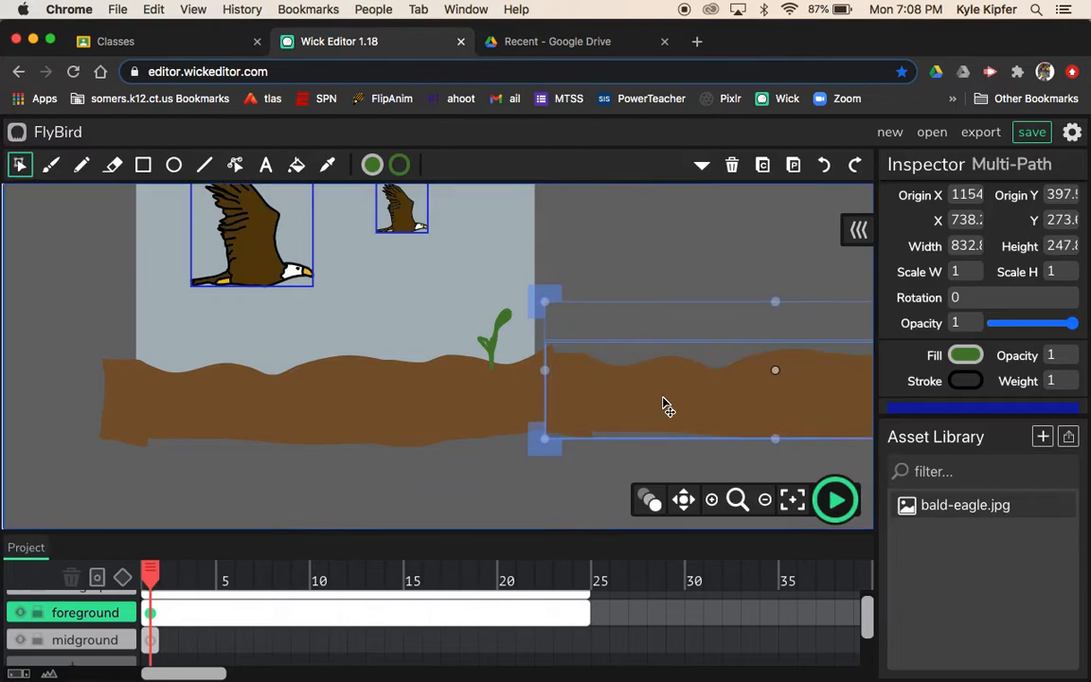
pyautogui.click(623, 238)
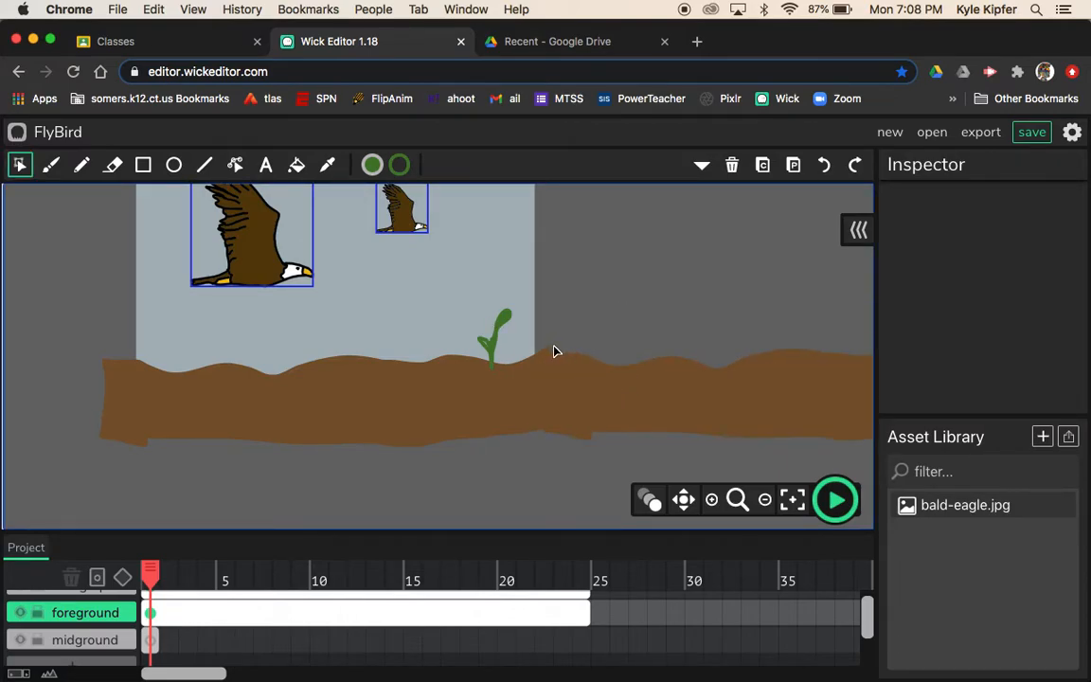
# Try to lower the peak at the seam between the two ground pieces with the Path Cursor
pyautogui.click(235, 166)
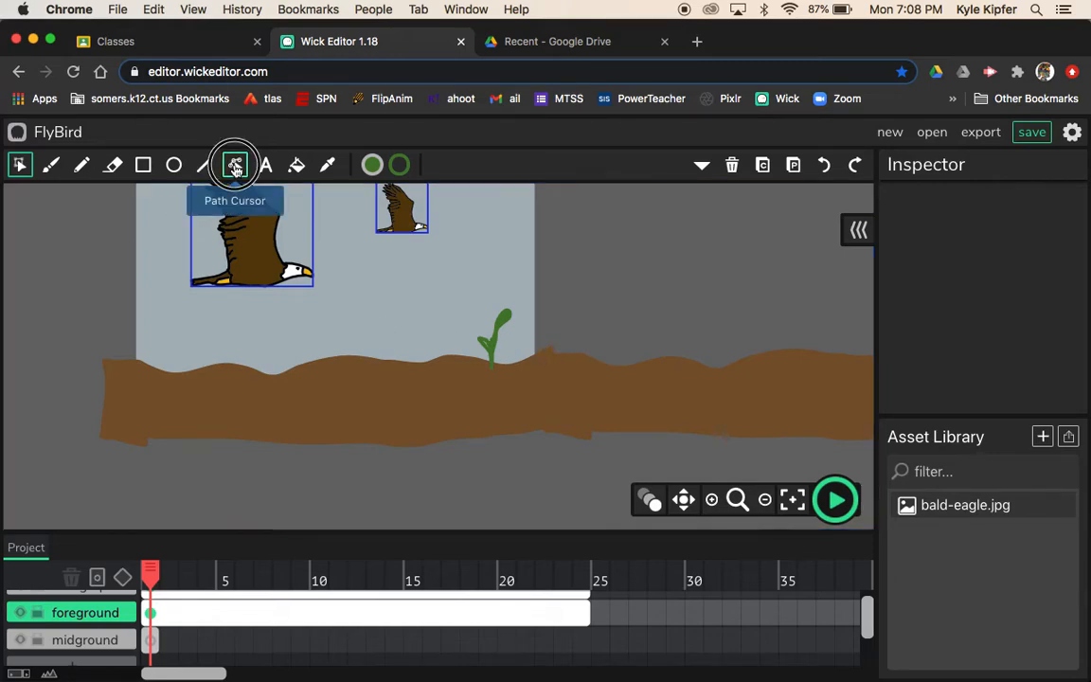
pyautogui.click(554, 350)
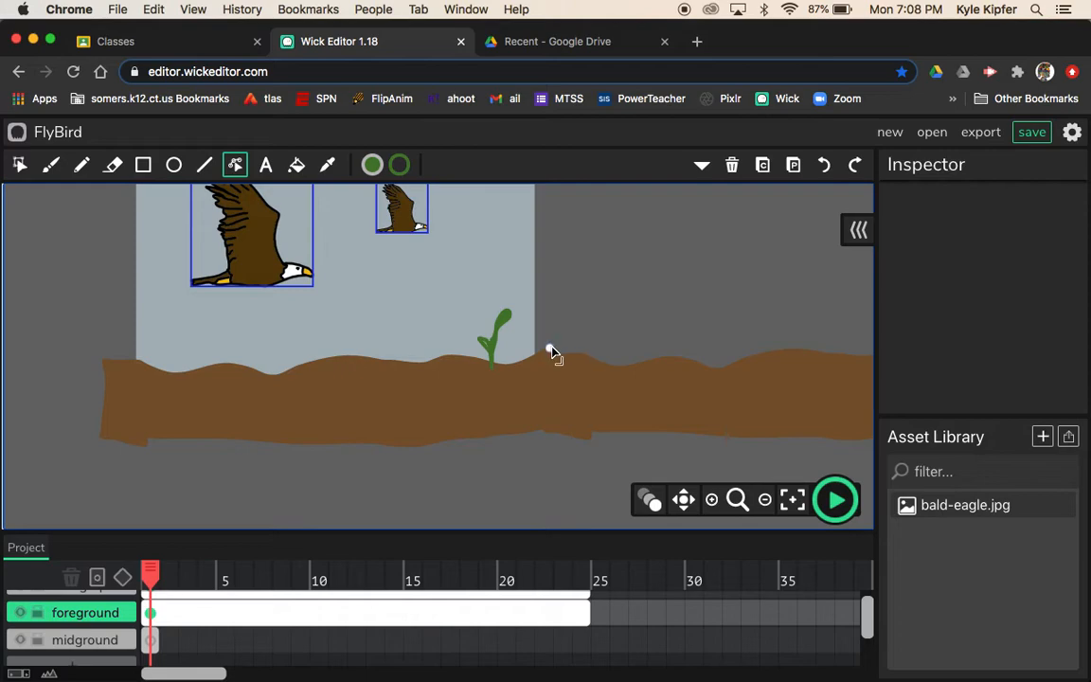
pyautogui.moveTo(554, 351)
pyautogui.mouseDown()
pyautogui.moveTo(570, 357)
pyautogui.moveTo(560, 368)
pyautogui.mouseUp()
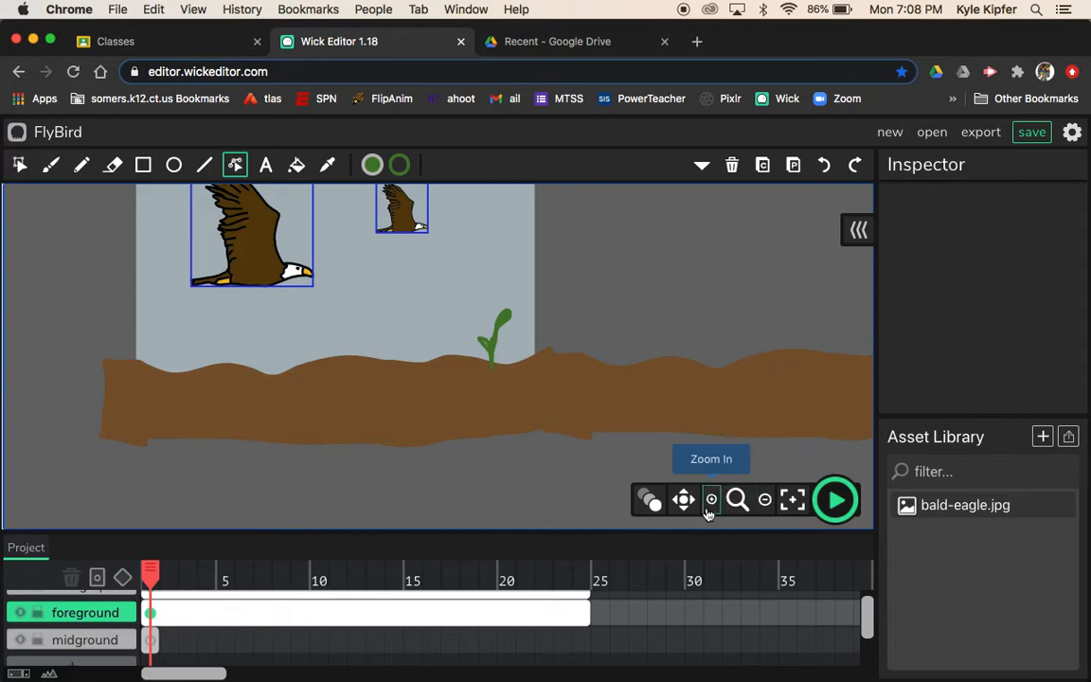
# Add a tween at frame 1 of the foreground layer, covering both ground pieces and sprouts
pyautogui.click(764, 501)
pyautogui.click(763, 502)
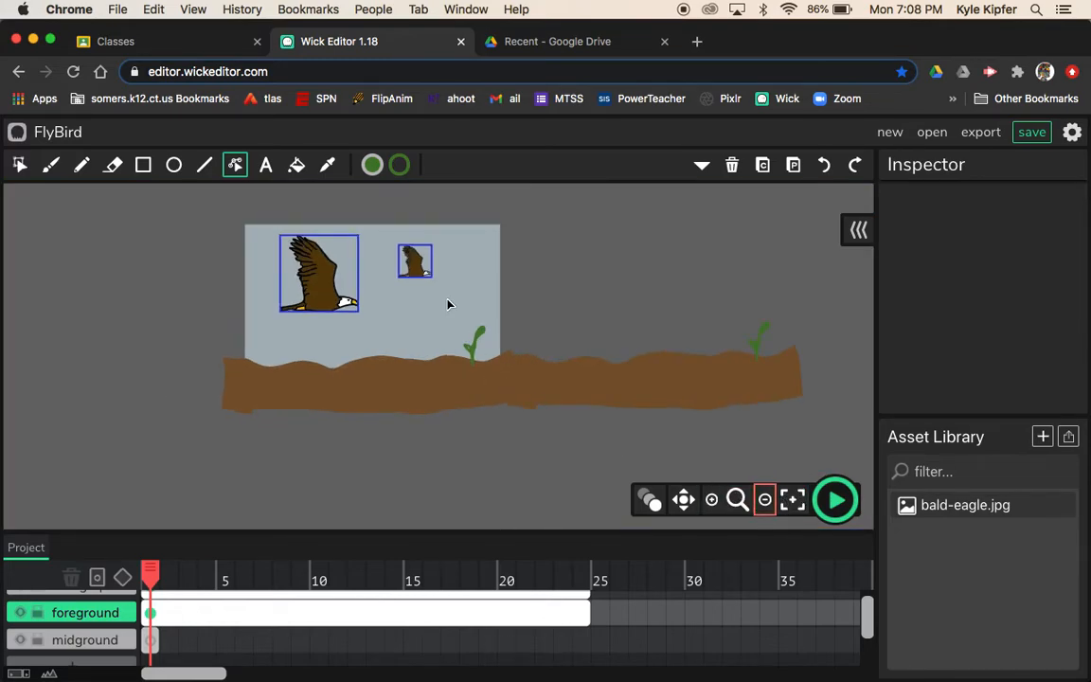
pyautogui.click(156, 612)
pyautogui.click(123, 581)
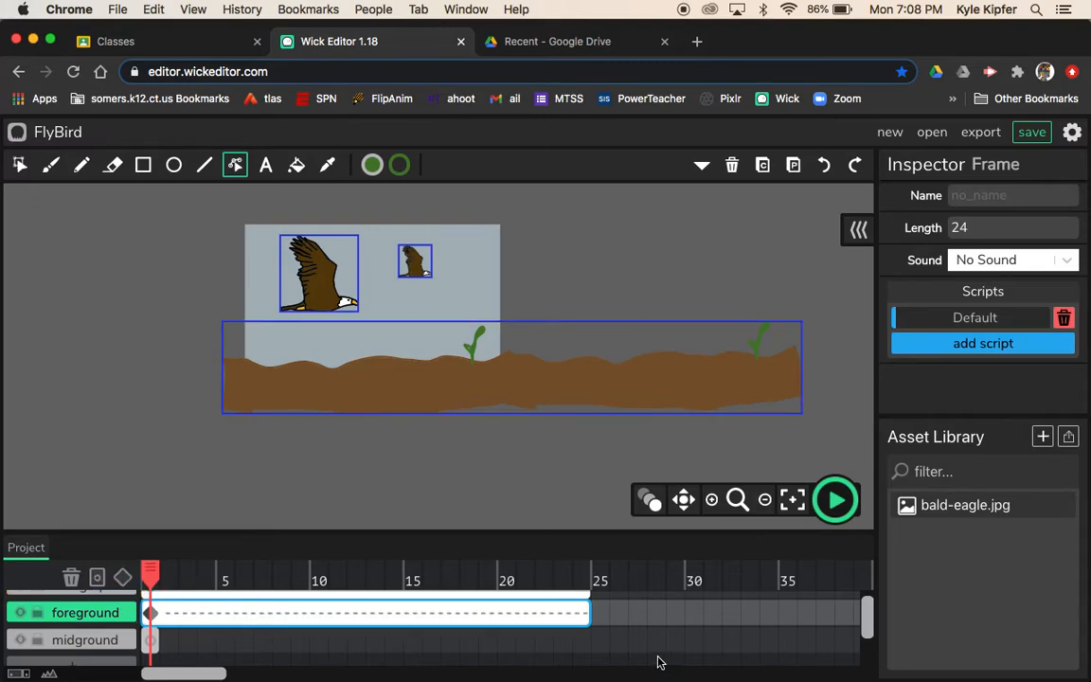
# At frame 24, move the ground clip left to X about -869 so its second sprout replaces the first, and preview the animation
pyautogui.click(582, 614)
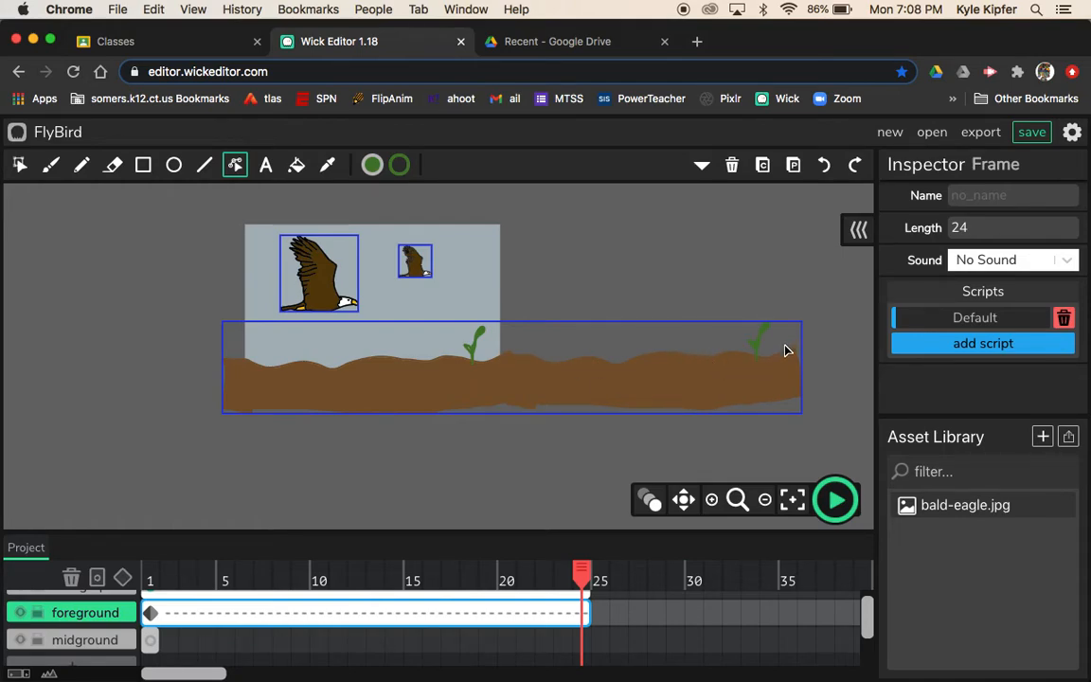
pyautogui.click(550, 384)
pyautogui.click(451, 389)
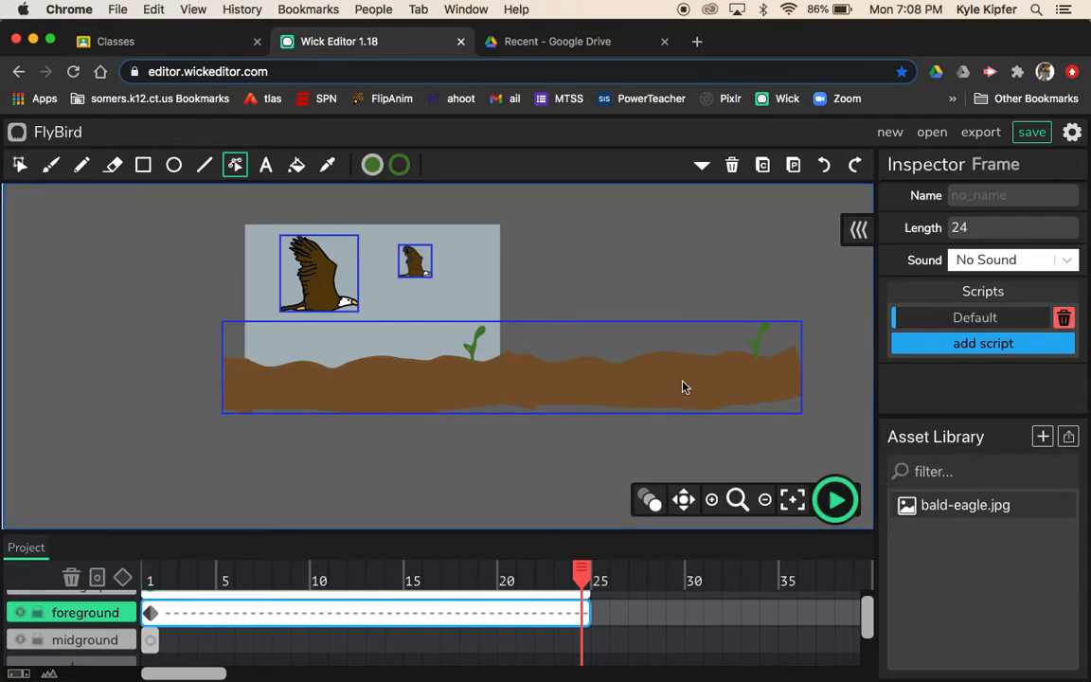
pyautogui.click(19, 164)
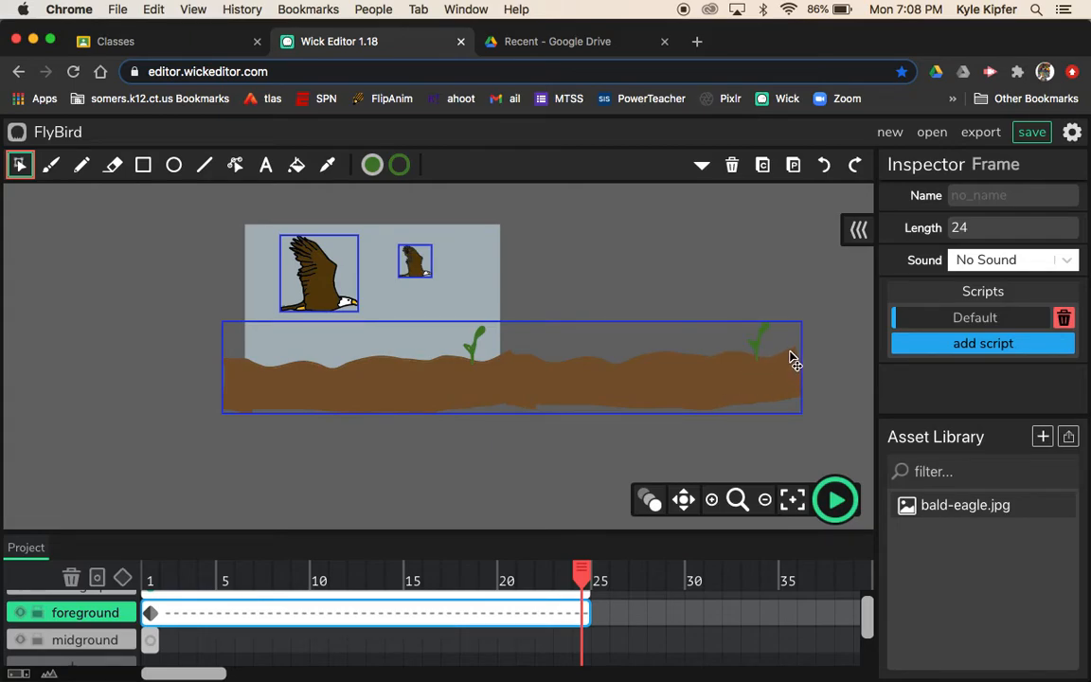
pyautogui.moveTo(791, 360); pyautogui.dragTo(503, 360)
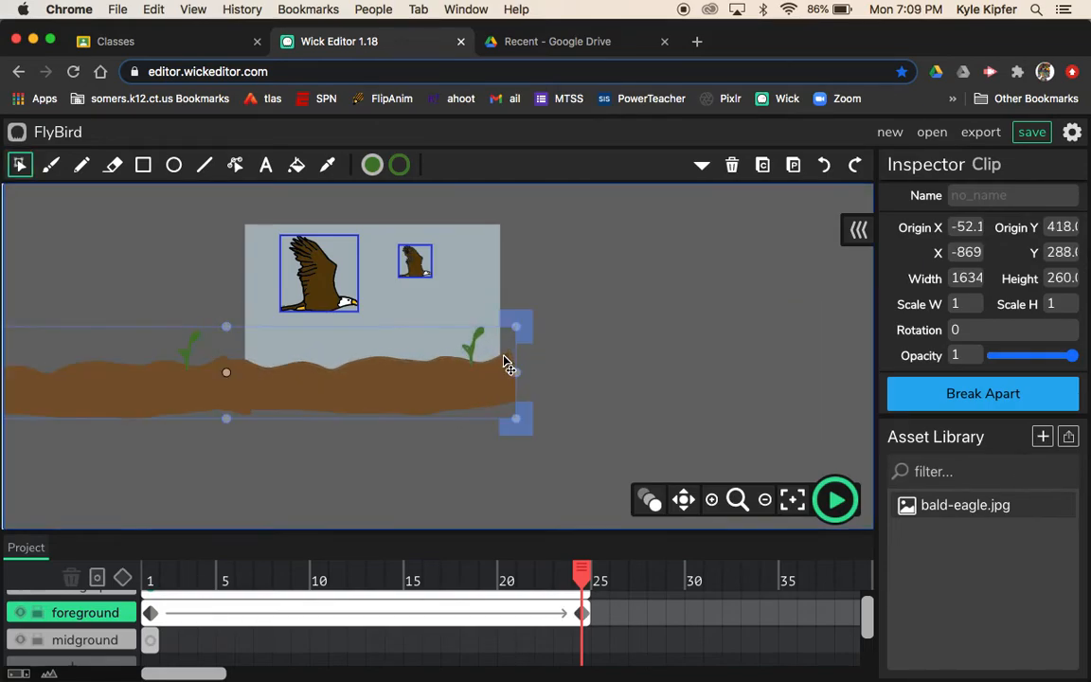
pyautogui.click(835, 500)
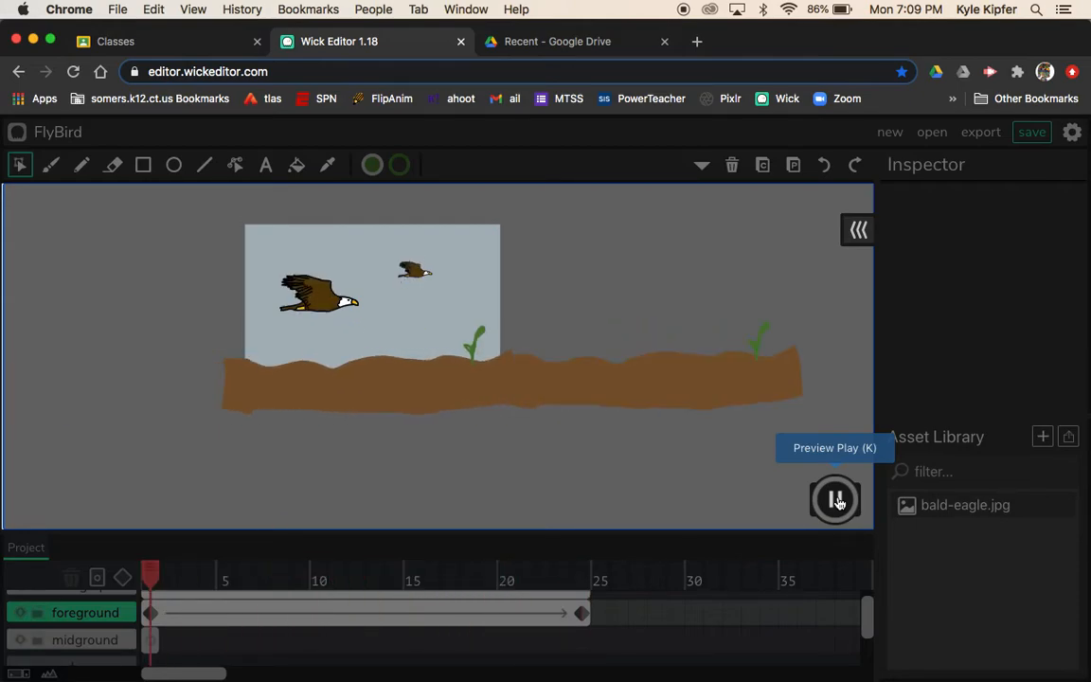
pyautogui.click(836, 500)
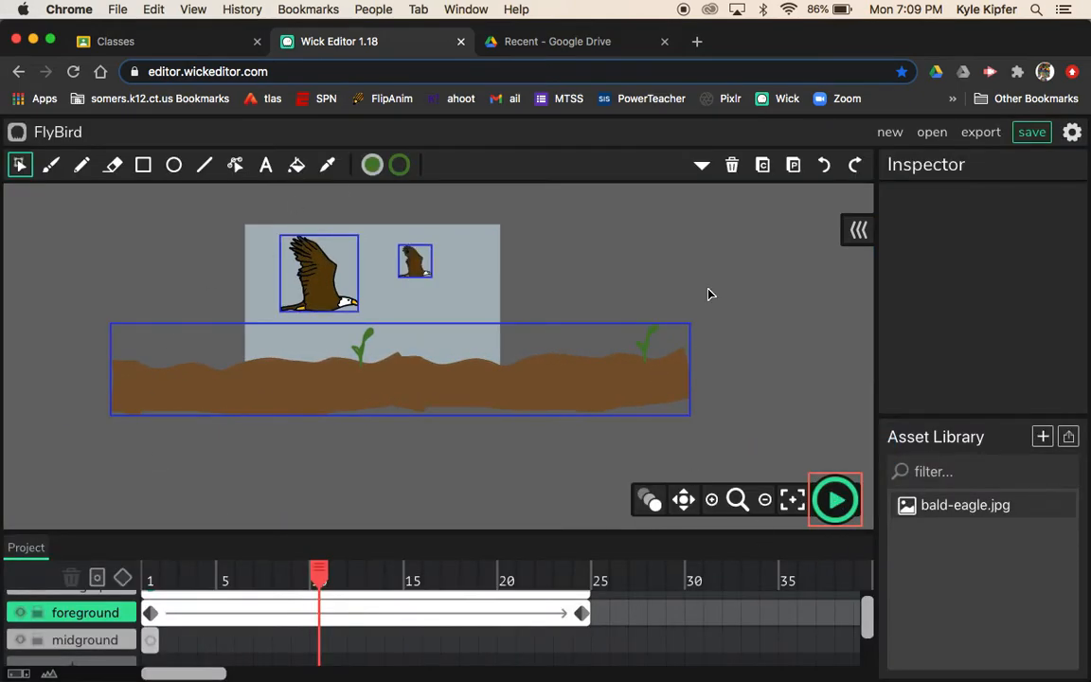
# On the midground layer at frame 1, draw a closed hill outline about 937 wide and 334 high, and fill it dark green
pyautogui.click(149, 639)
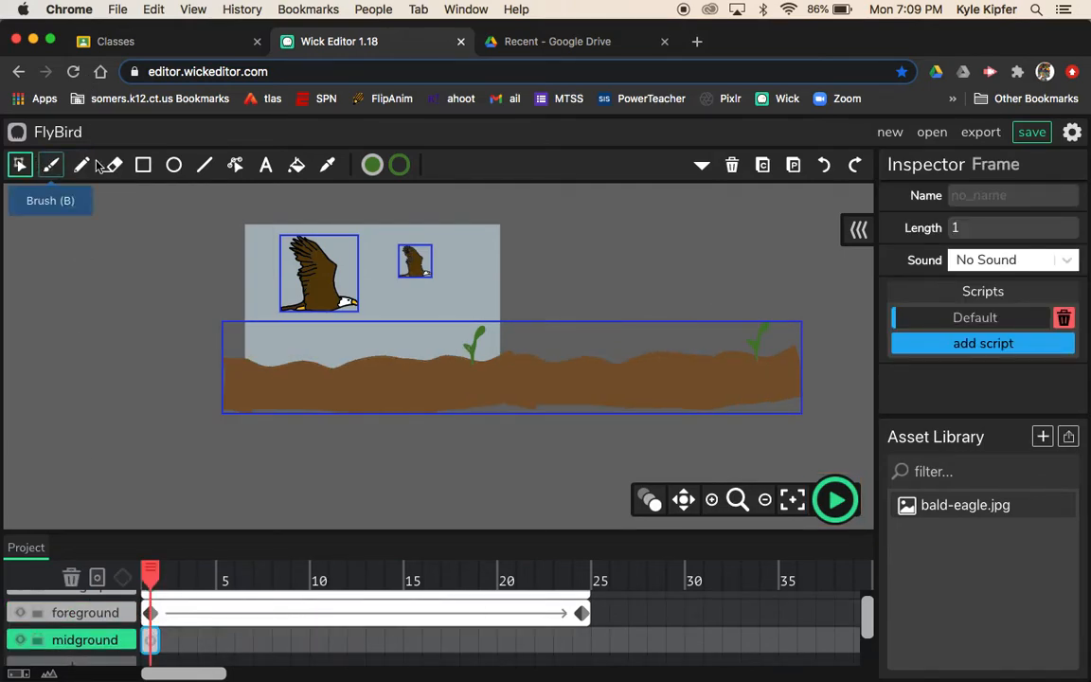
pyautogui.click(83, 165)
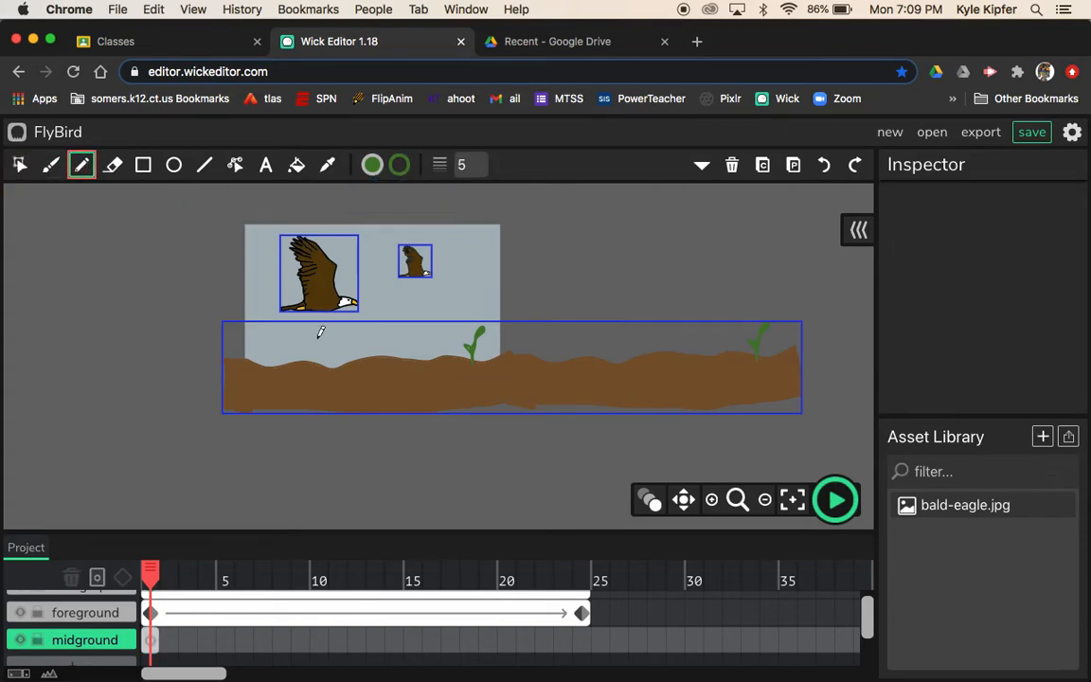
pyautogui.click(236, 386)
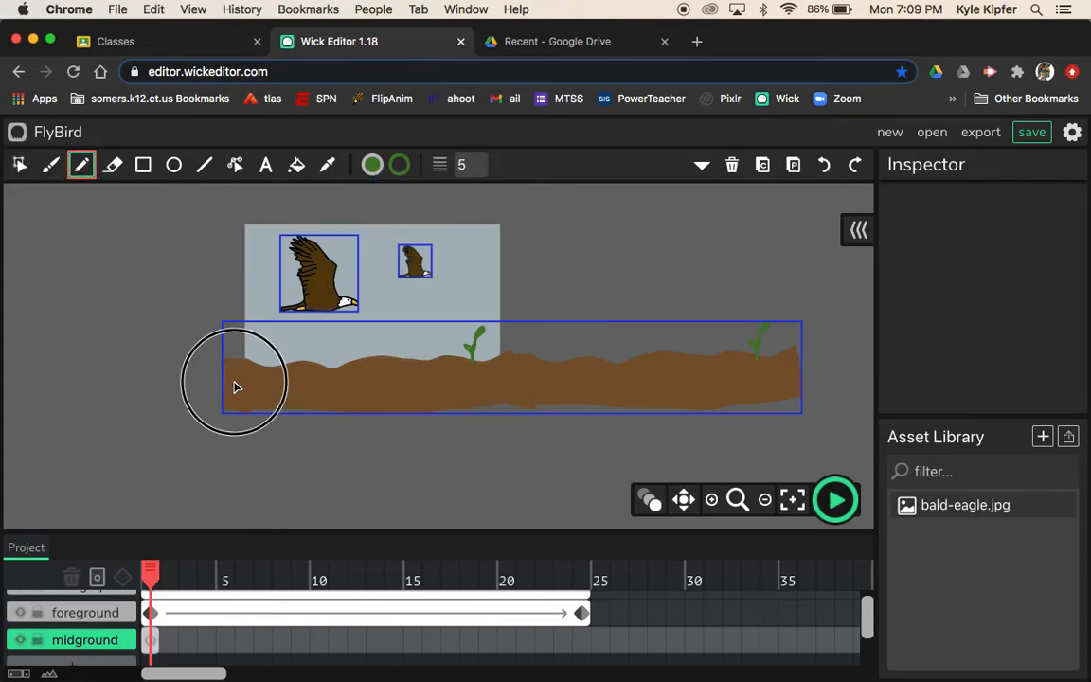
pyautogui.moveTo(237, 387)
pyautogui.mouseDown()
pyautogui.moveTo(236, 297)
pyautogui.moveTo(316, 309)
pyautogui.moveTo(374, 286)
pyautogui.moveTo(434, 306)
pyautogui.moveTo(490, 284)
pyautogui.moveTo(516, 287)
pyautogui.moveTo(556, 307)
pyautogui.moveTo(563, 390)
pyautogui.mouseUp()
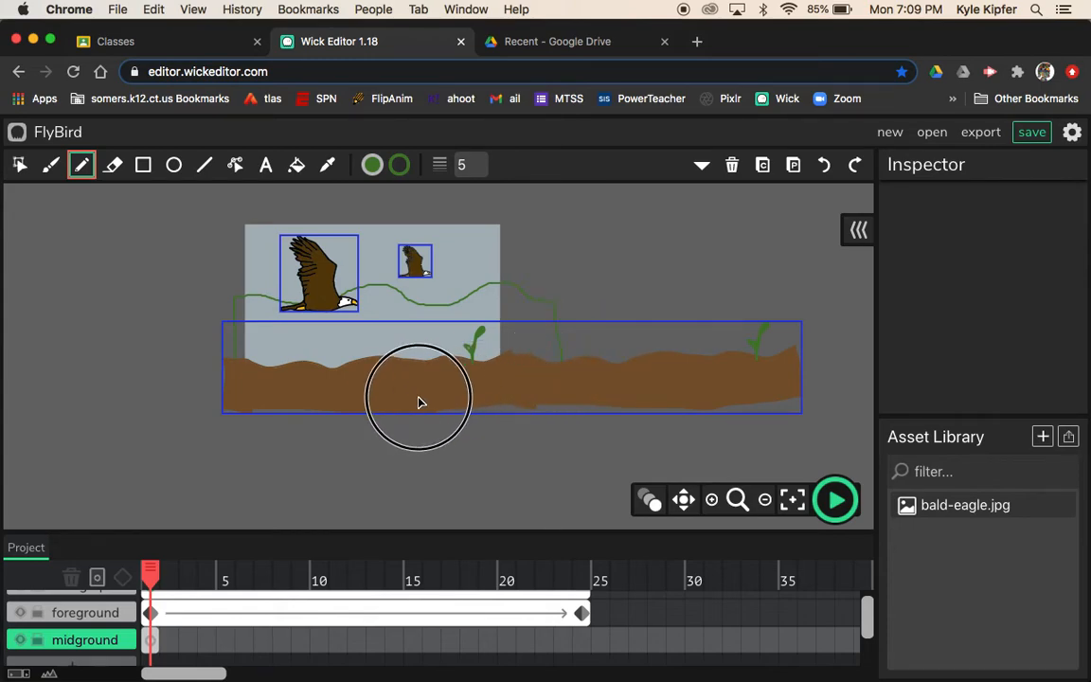
pyautogui.moveTo(234, 381); pyautogui.dragTo(237, 351)
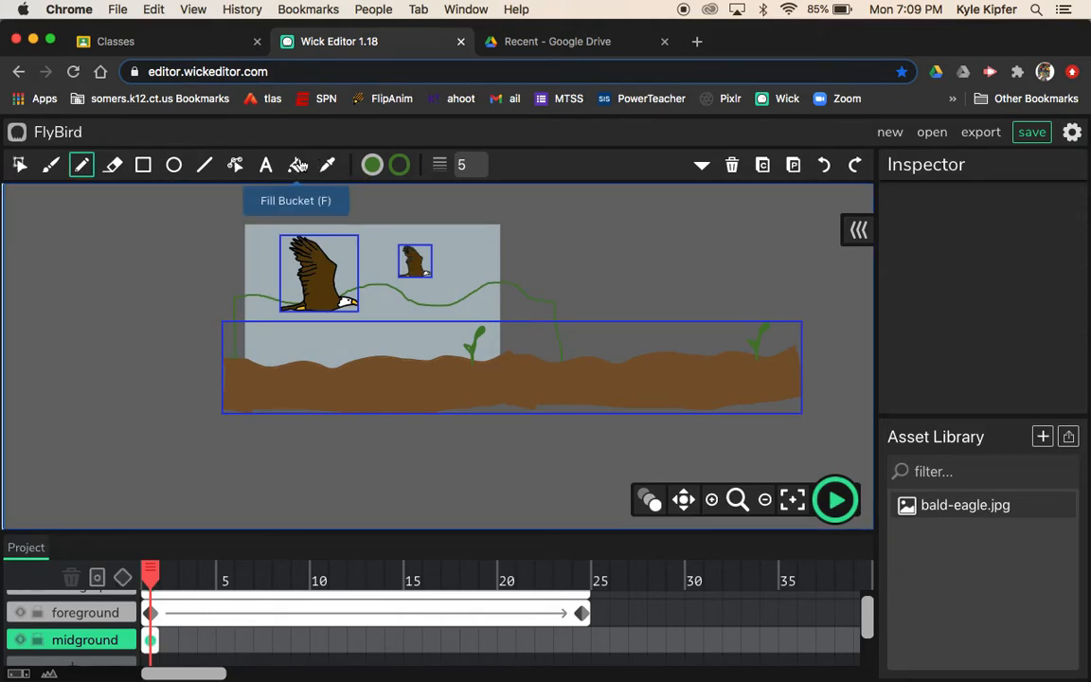
pyautogui.click(295, 164)
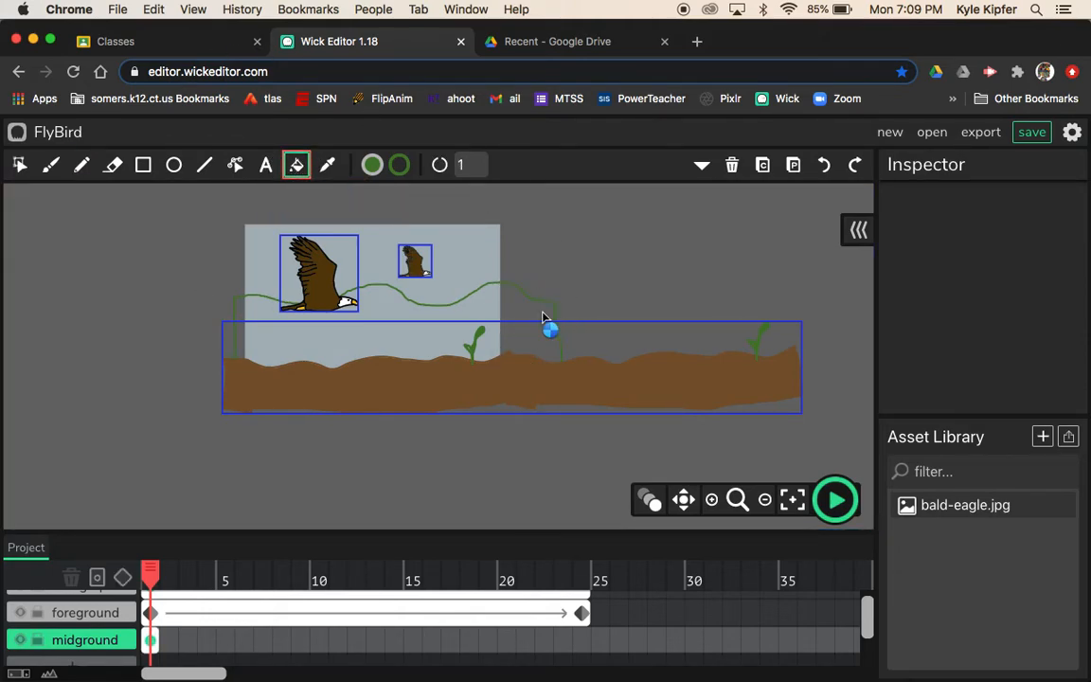
pyautogui.click(543, 317)
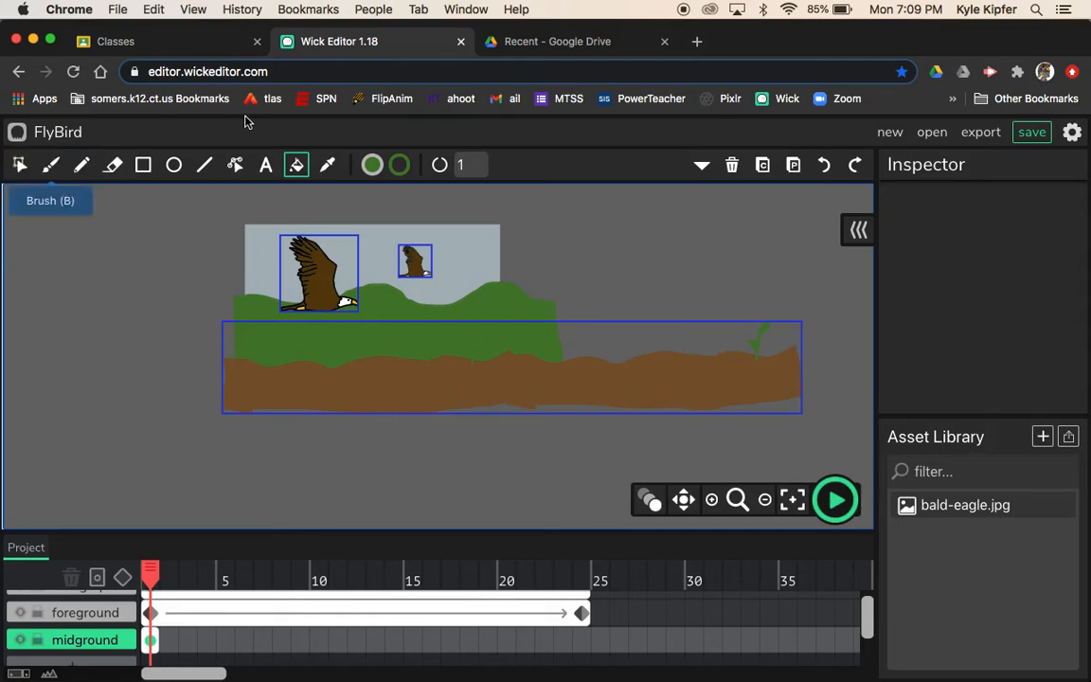
# Refill the hills with bright green 7ED321 and delete their dark green outline
pyautogui.click(371, 166)
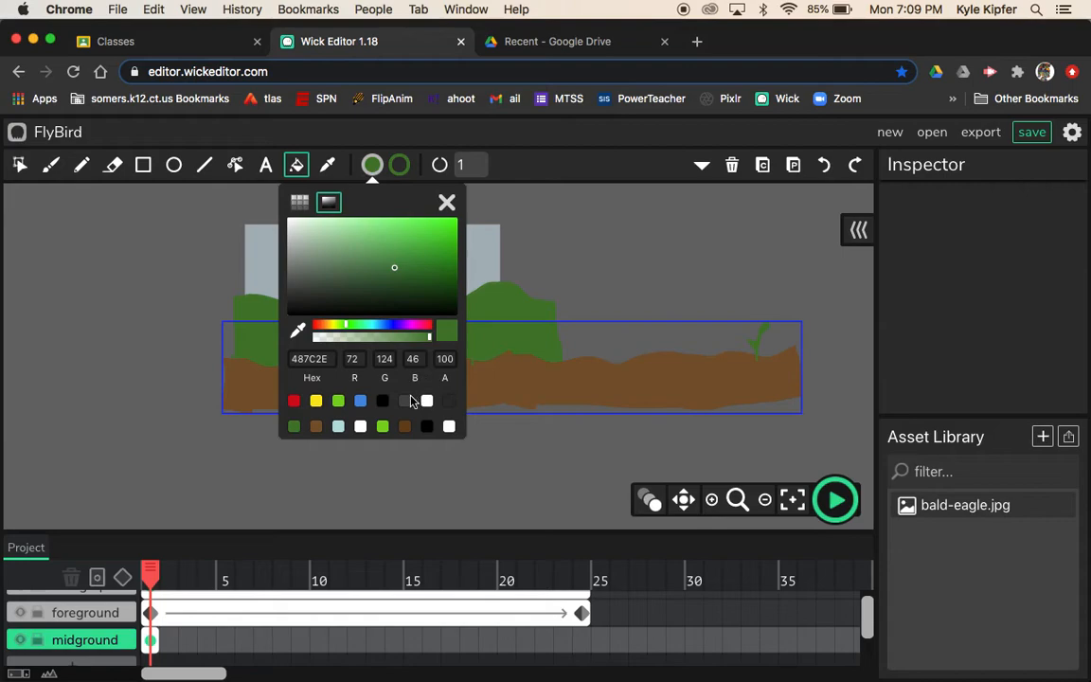
pyautogui.click(382, 427)
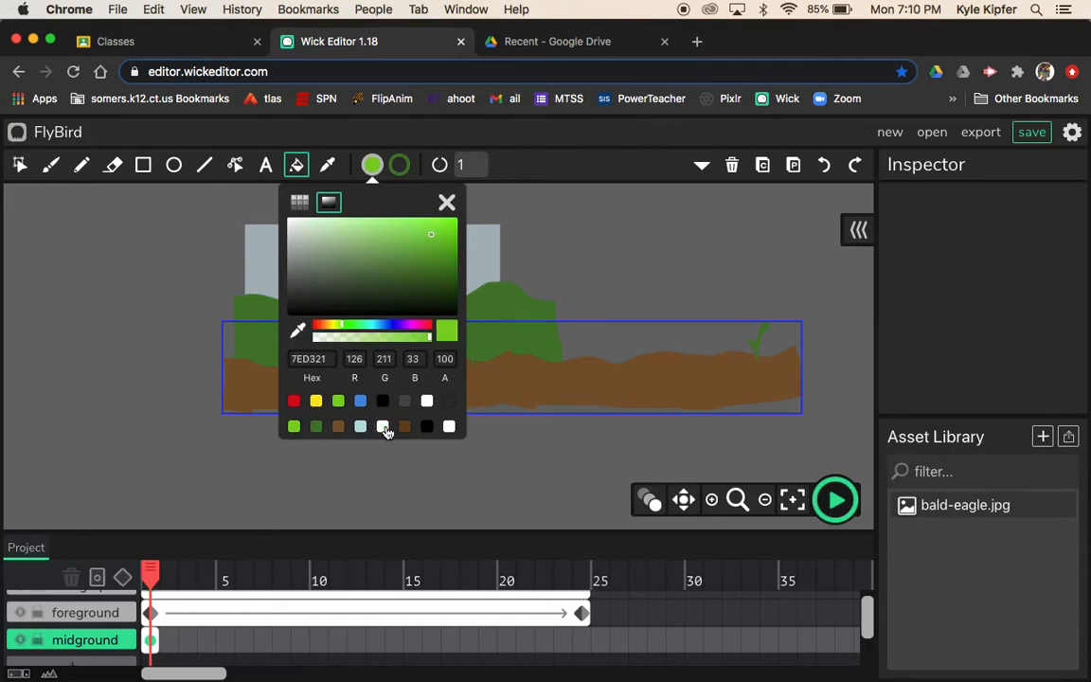
pyautogui.click(519, 303)
pyautogui.click(519, 310)
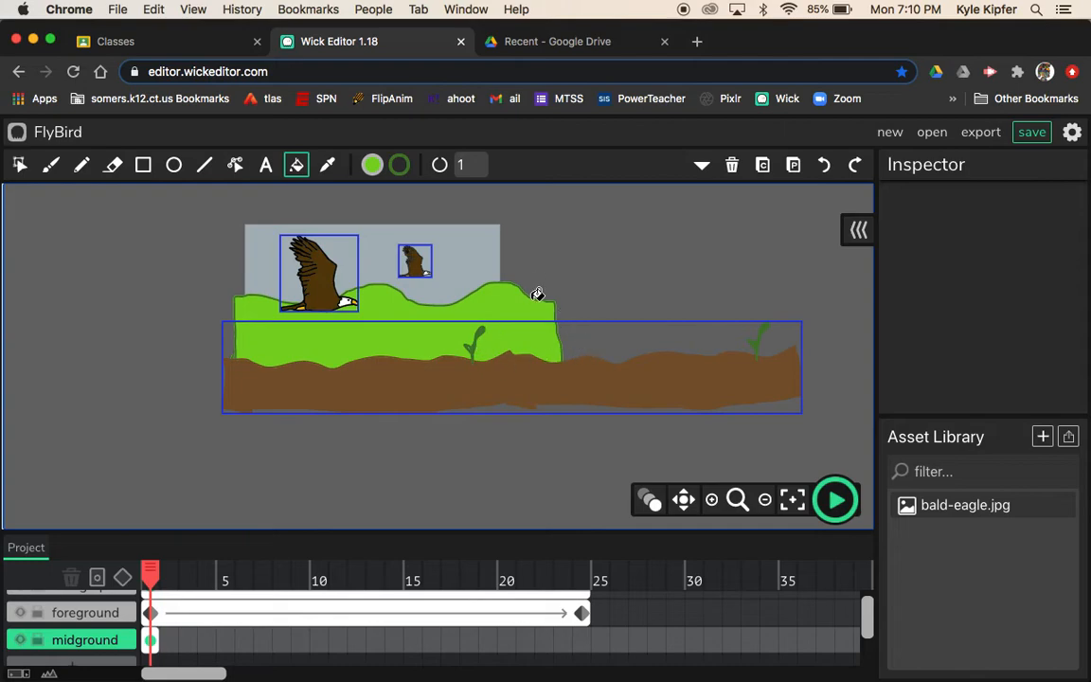
pyautogui.click(18, 165)
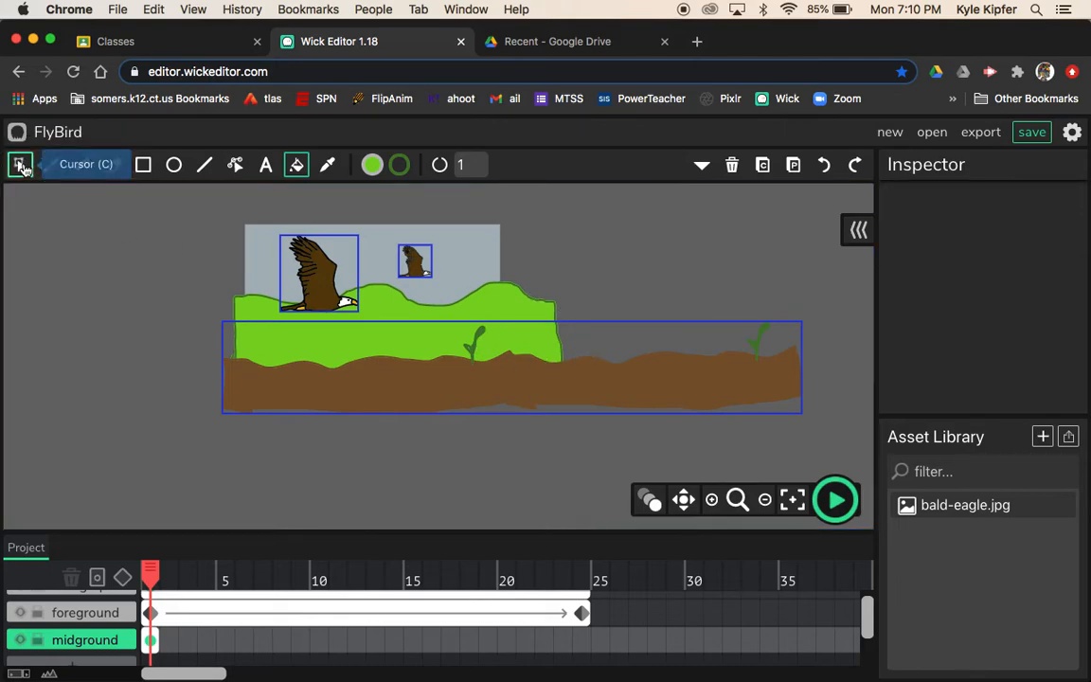
pyautogui.click(516, 290)
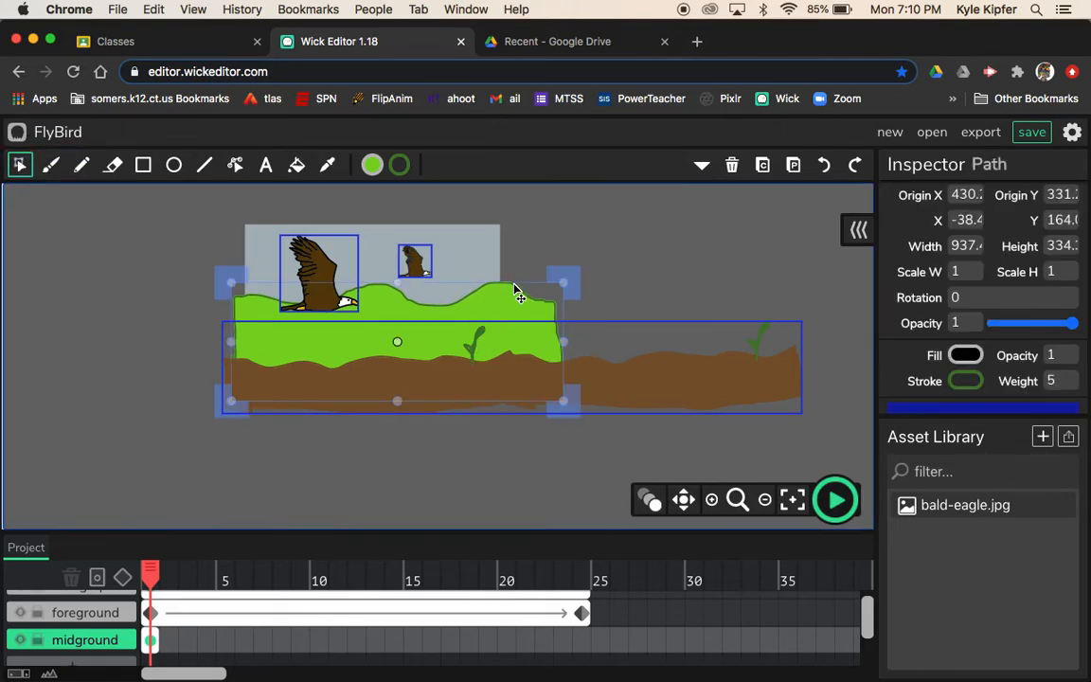
pyautogui.press('Escape')
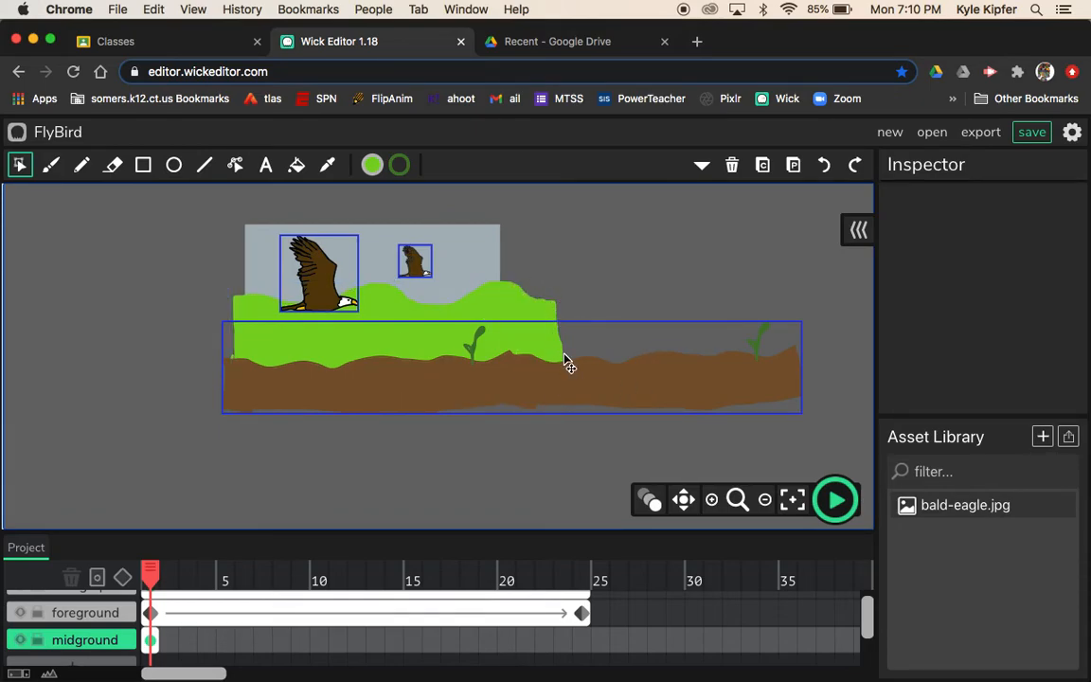
# Extend the midground frame to a length of 24 and add a tween at frame 1
pyautogui.click(516, 301)
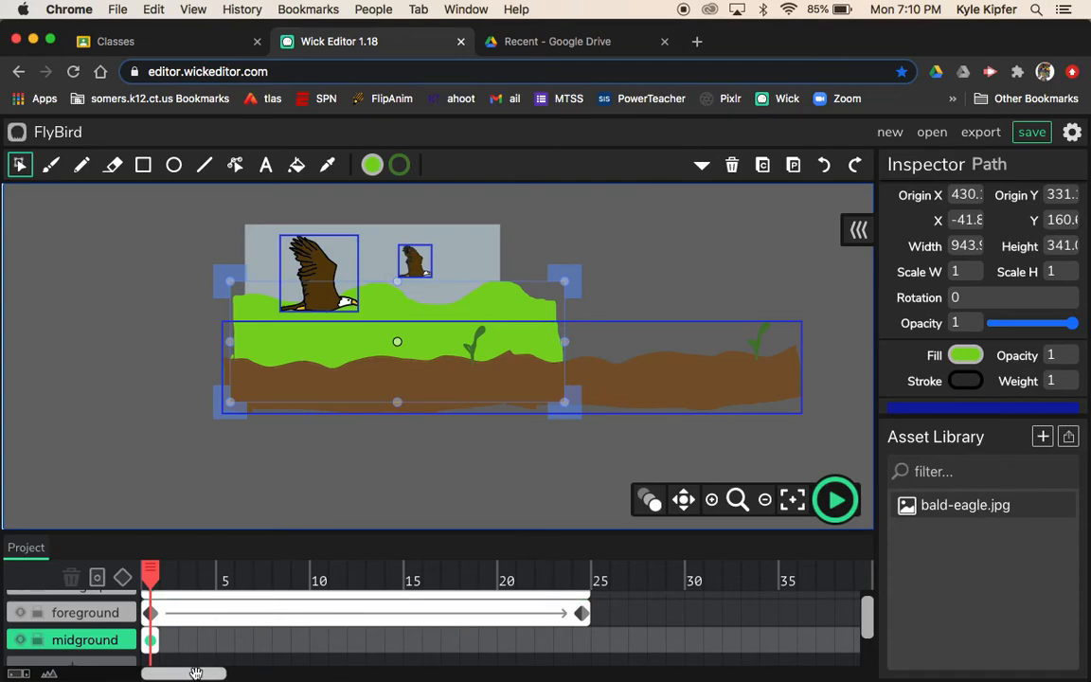
pyautogui.moveTo(154, 645); pyautogui.dragTo(596, 665)
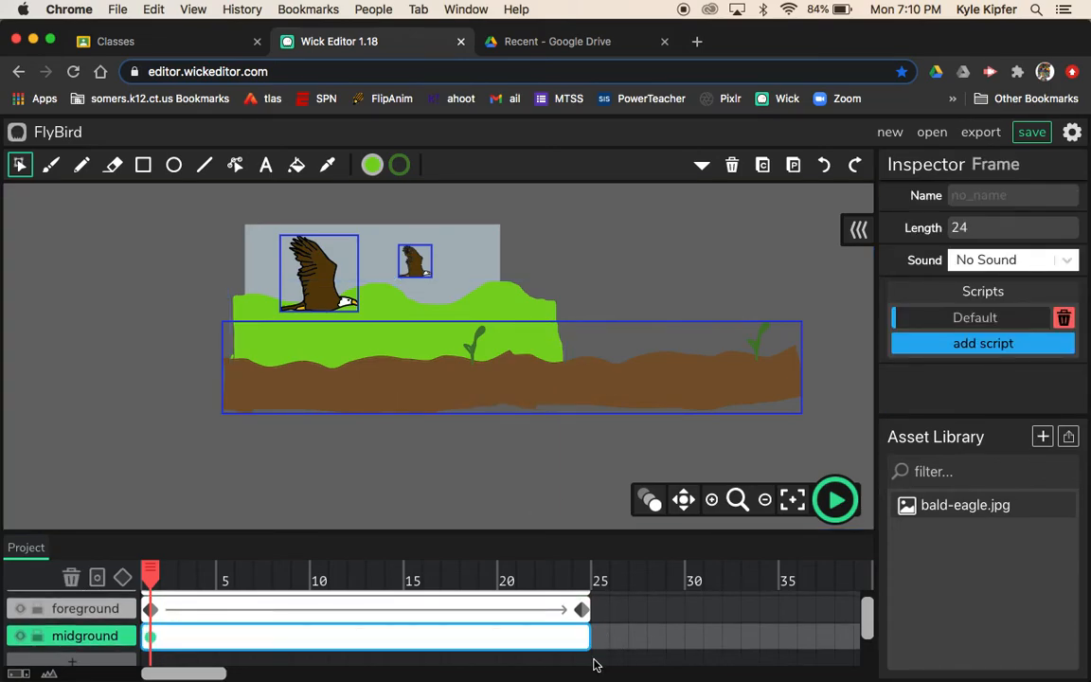
pyautogui.click(122, 577)
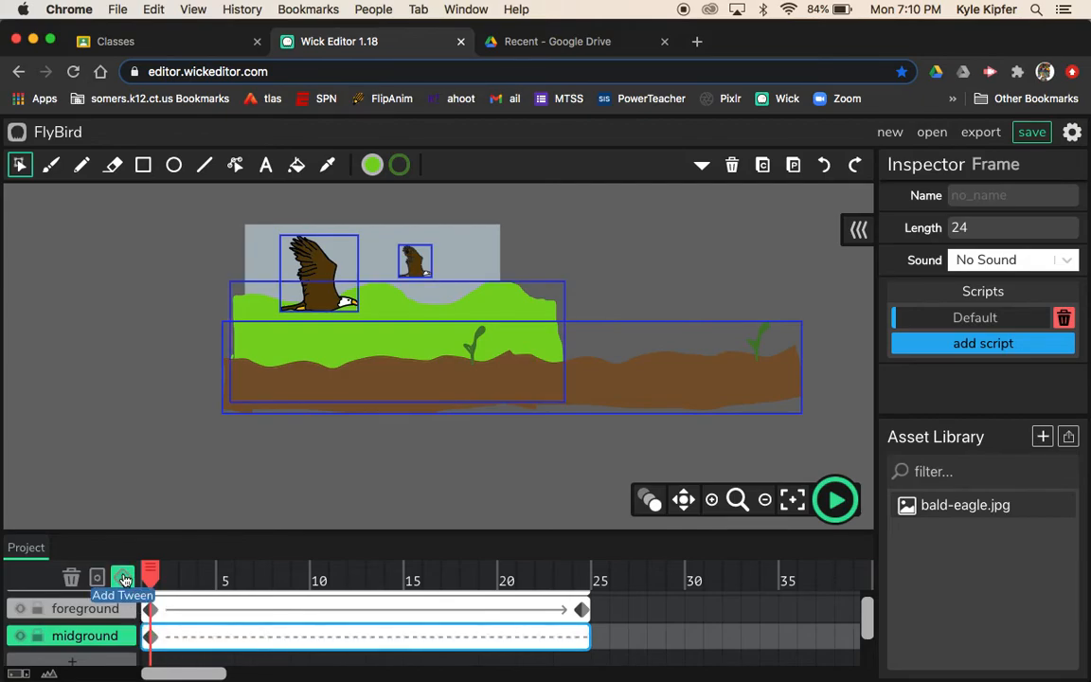
# Widen the hills clip to a horizontal scale of about 1.327 and place it at X about -44.7, Y about 122
pyautogui.click(514, 302)
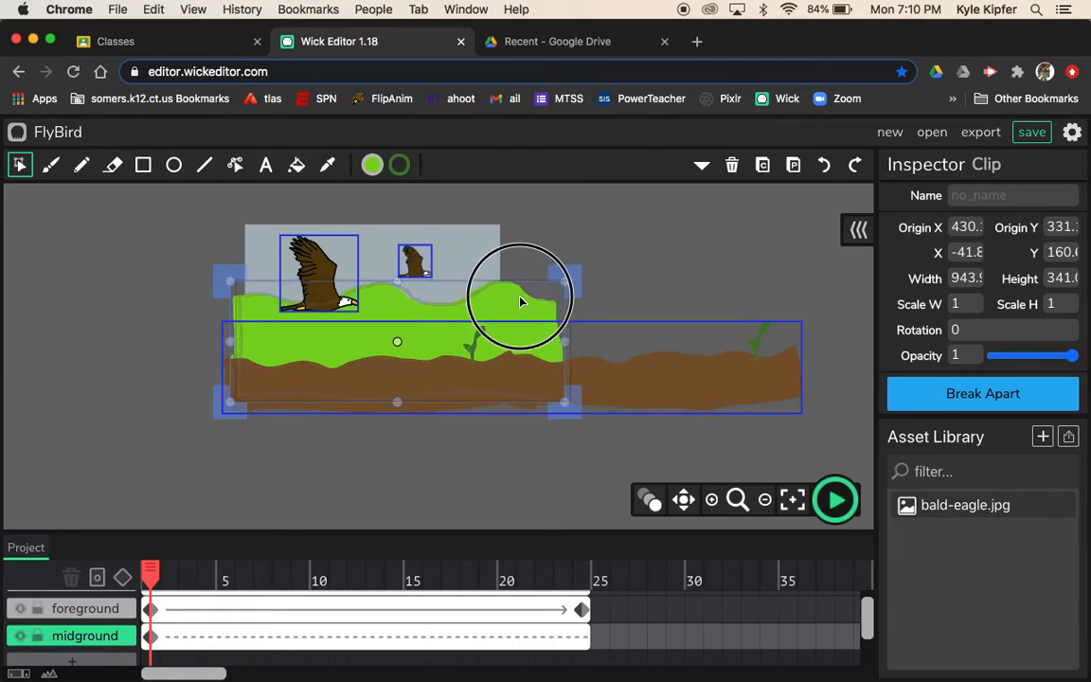
pyautogui.moveTo(516, 287); pyautogui.dragTo(529, 284)
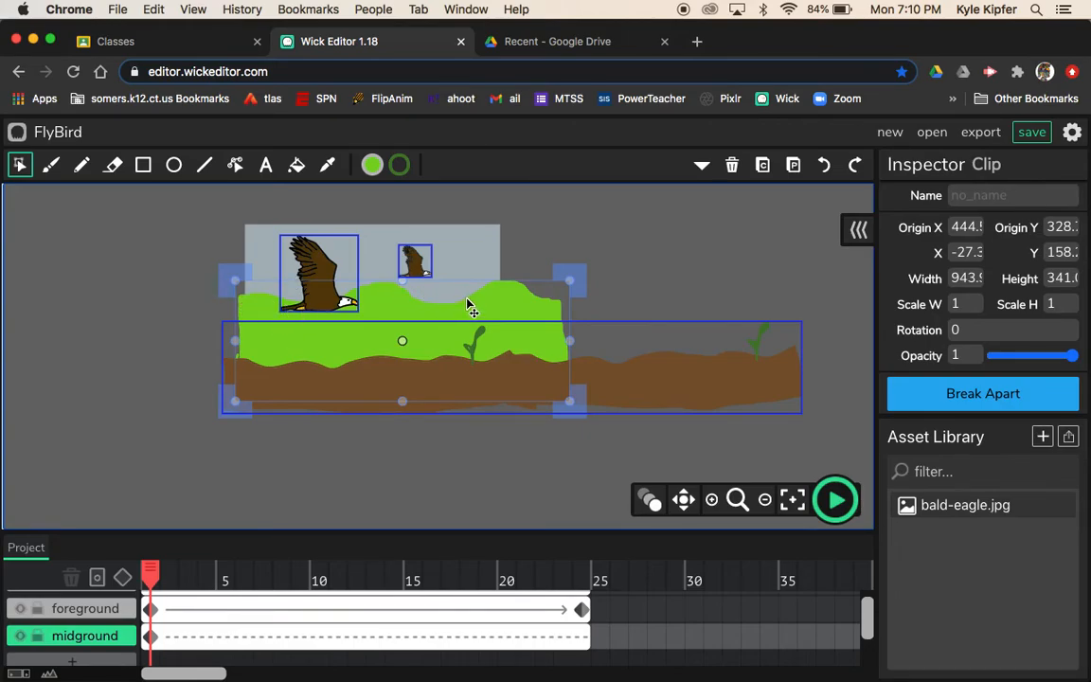
pyautogui.moveTo(506, 301); pyautogui.dragTo(372, 301)
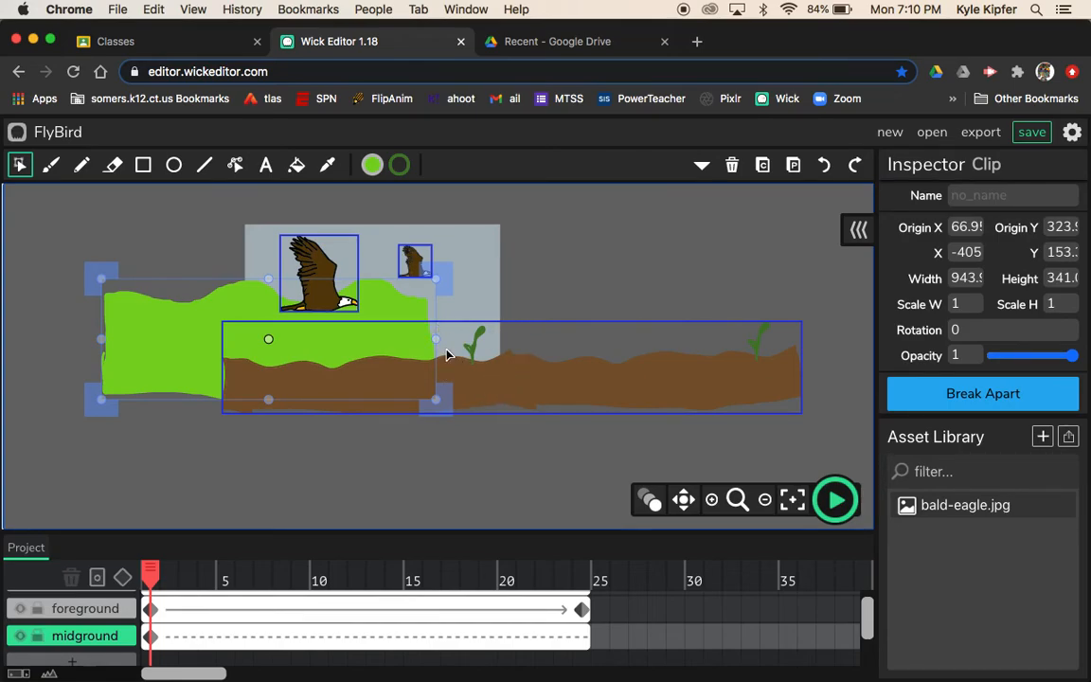
pyautogui.moveTo(434, 336); pyautogui.dragTo(510, 340)
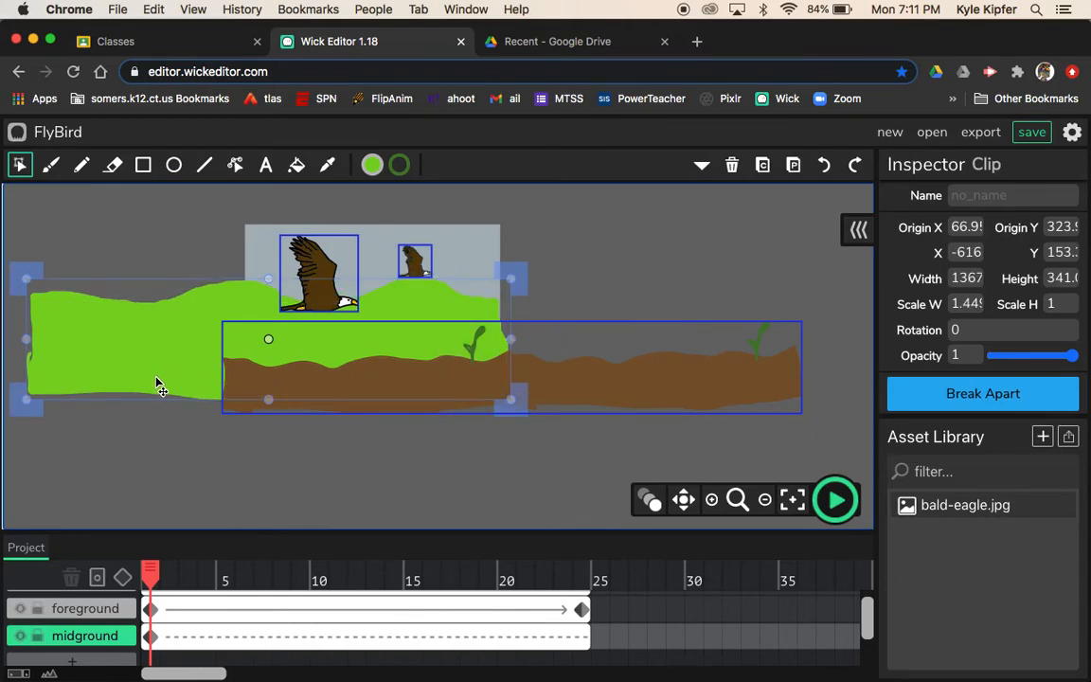
pyautogui.moveTo(149, 365); pyautogui.dragTo(343, 358)
pyautogui.moveTo(344, 358); pyautogui.dragTo(348, 365)
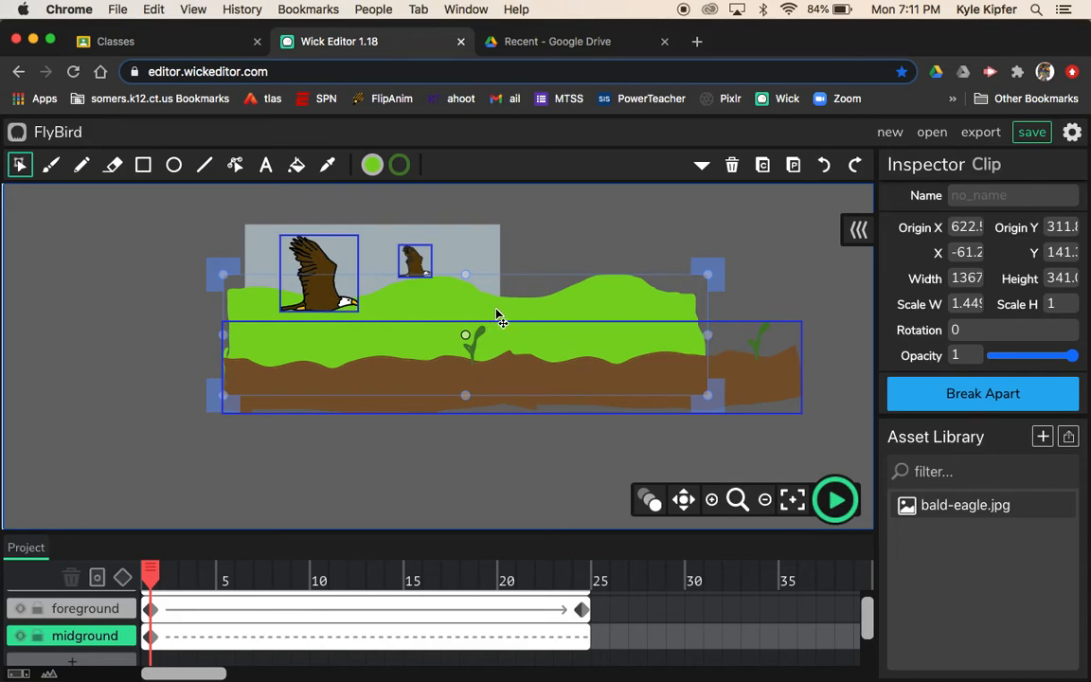
pyautogui.moveTo(708, 335); pyautogui.dragTo(689, 335)
pyautogui.moveTo(620, 305); pyautogui.dragTo(455, 308)
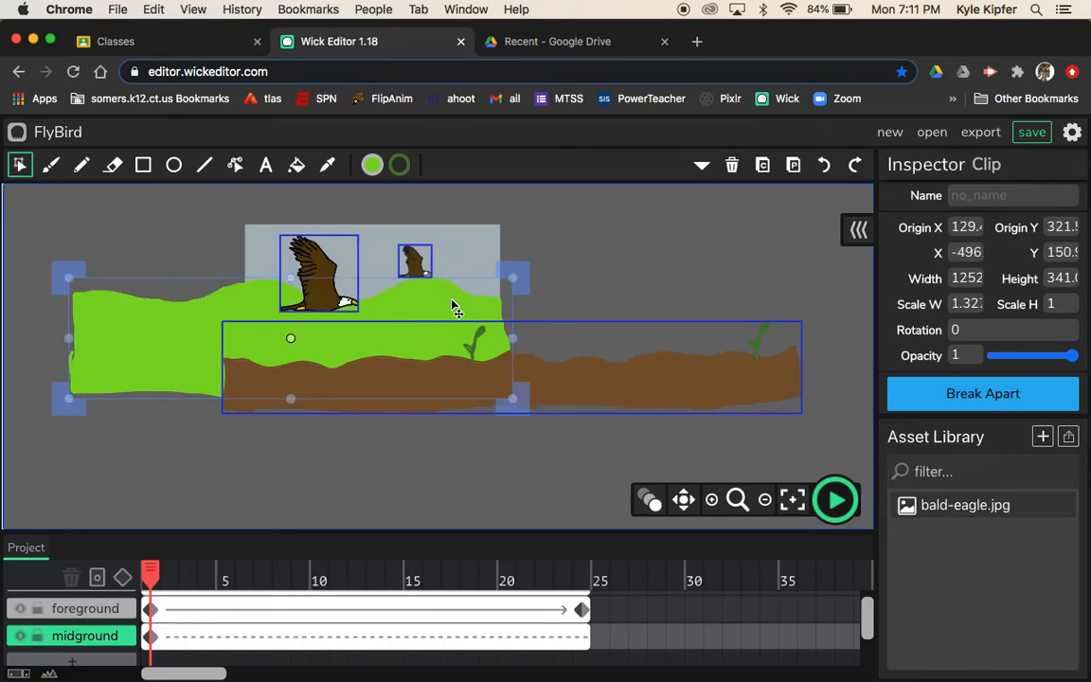
pyautogui.moveTo(163, 361); pyautogui.dragTo(322, 354)
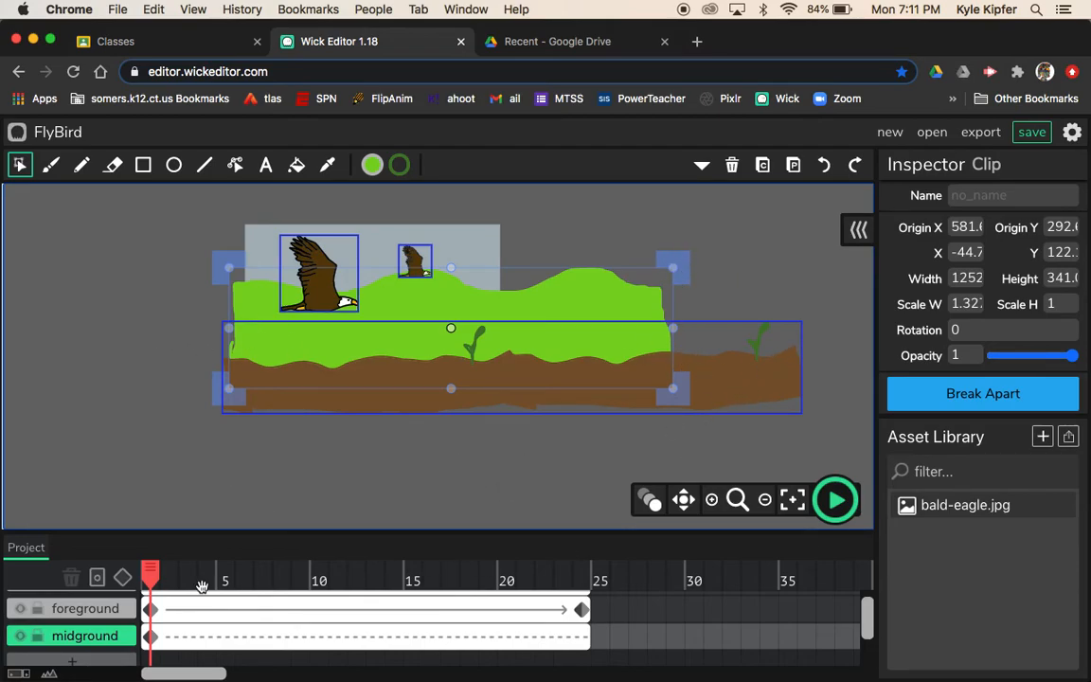
# At frame 24, move the hills clip left to X about -494, Y about 134, and preview the animation from frame 1
pyautogui.click(569, 633)
pyautogui.click(580, 640)
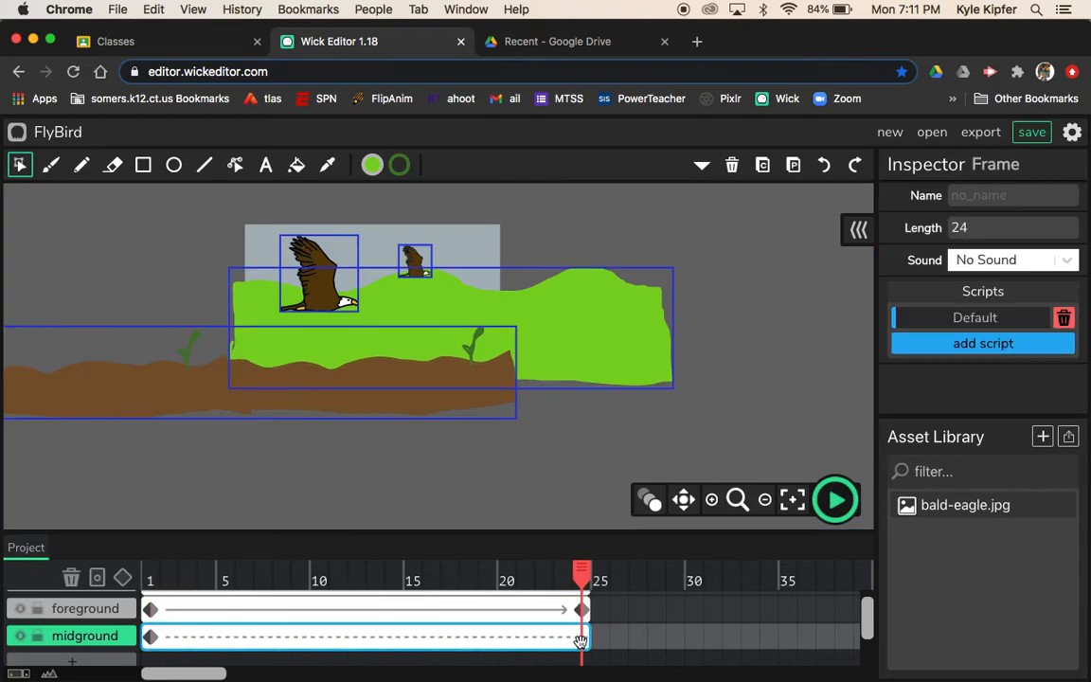
pyautogui.moveTo(614, 328); pyautogui.dragTo(453, 329)
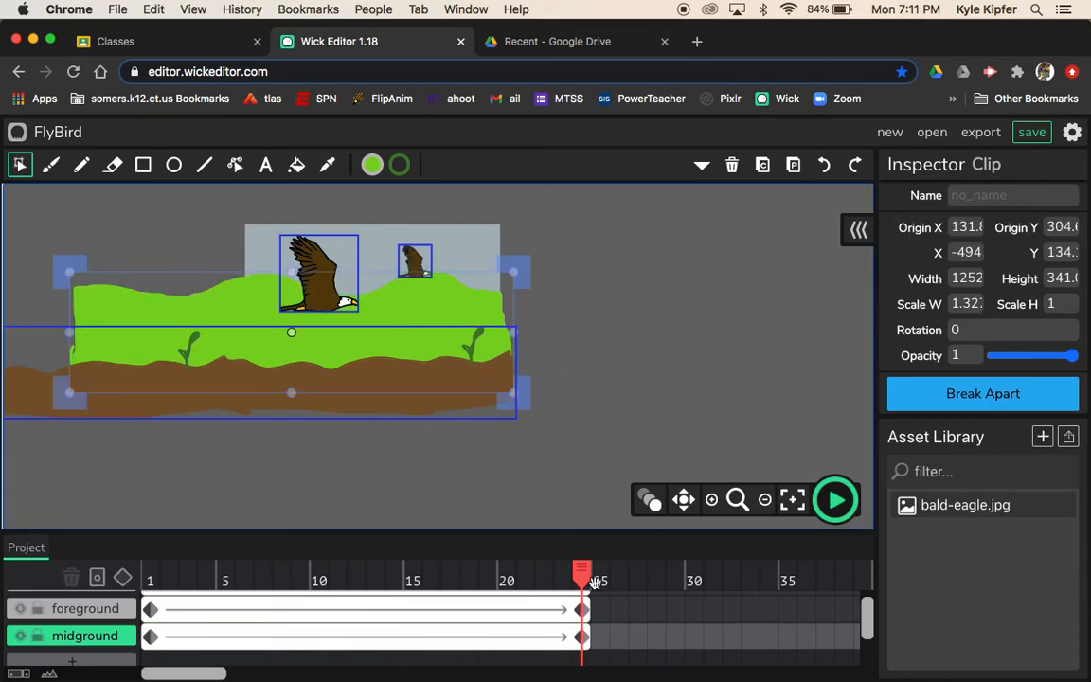
pyautogui.moveTo(583, 571); pyautogui.dragTo(109, 562)
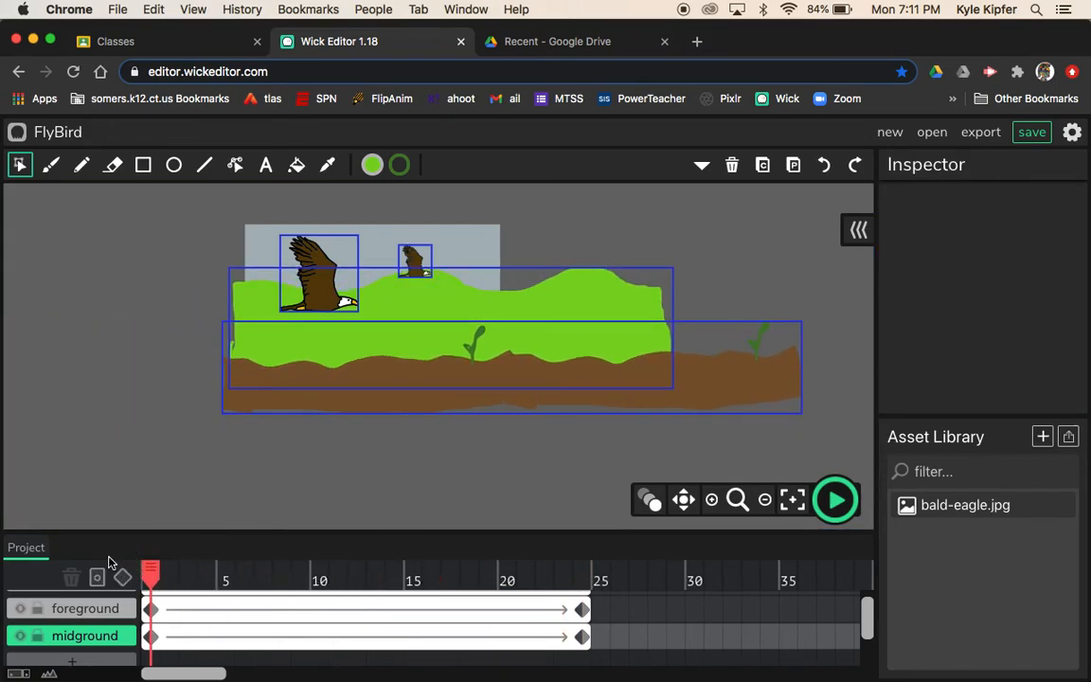
pyautogui.click(835, 499)
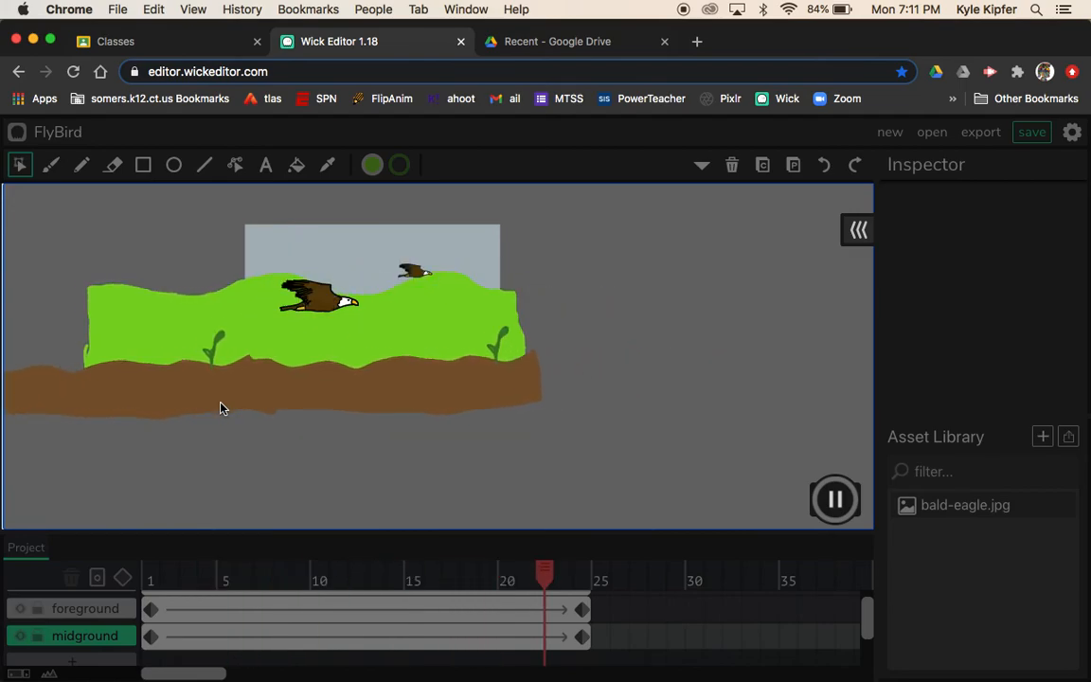
pyautogui.click(835, 502)
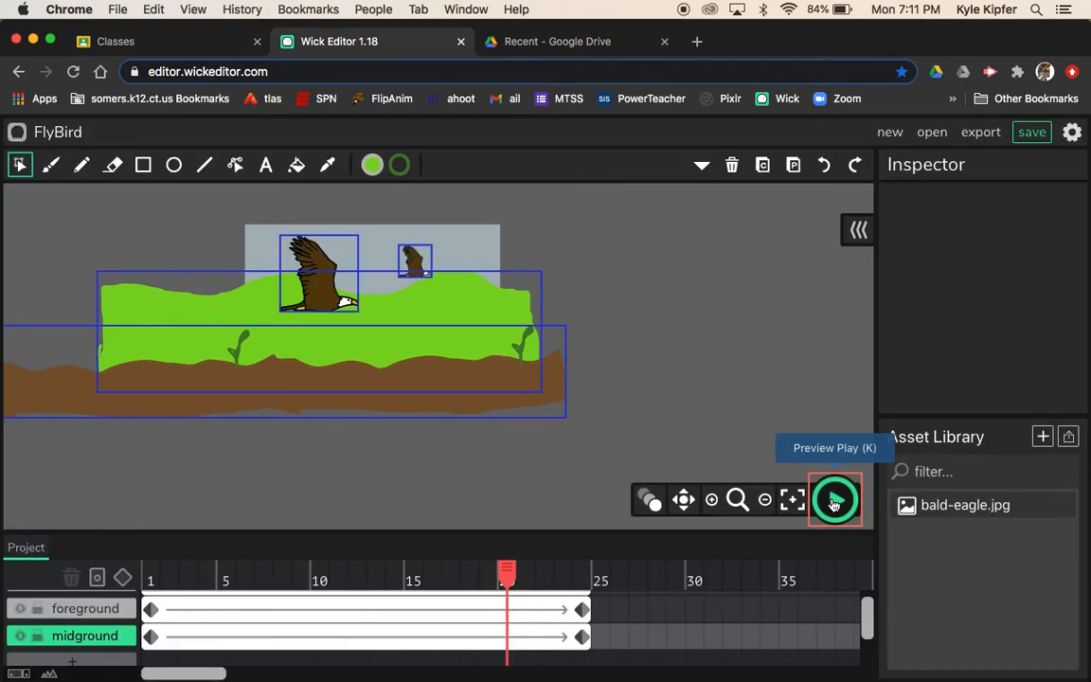
# Look over the animation export options and close the dialog without exporting
pyautogui.click(980, 133)
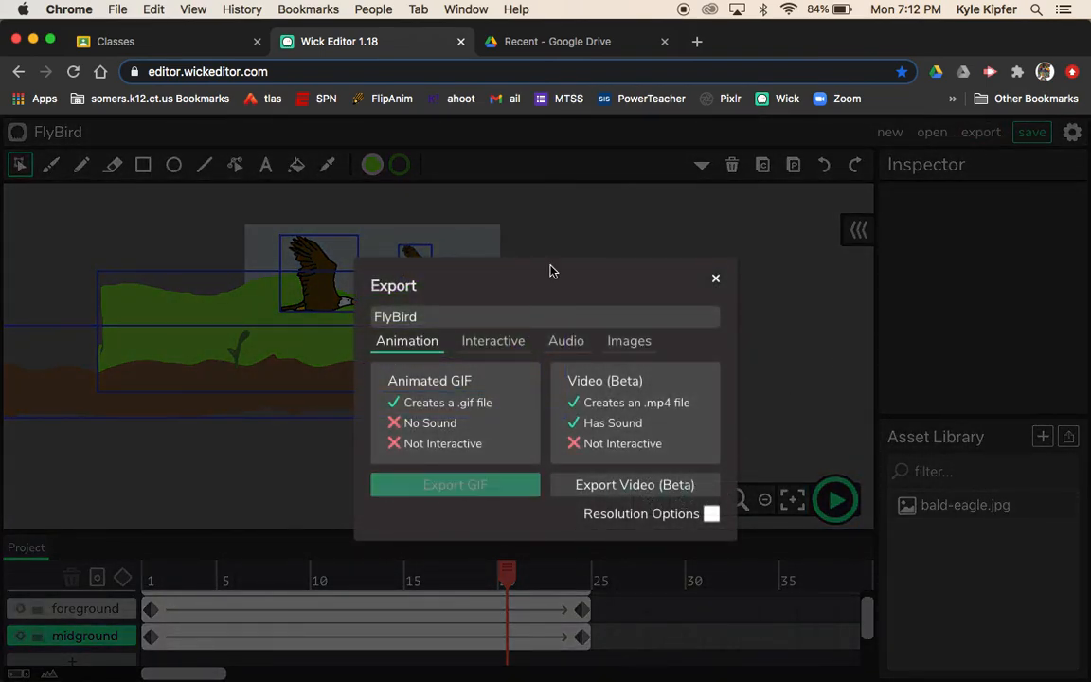
pyautogui.click(716, 280)
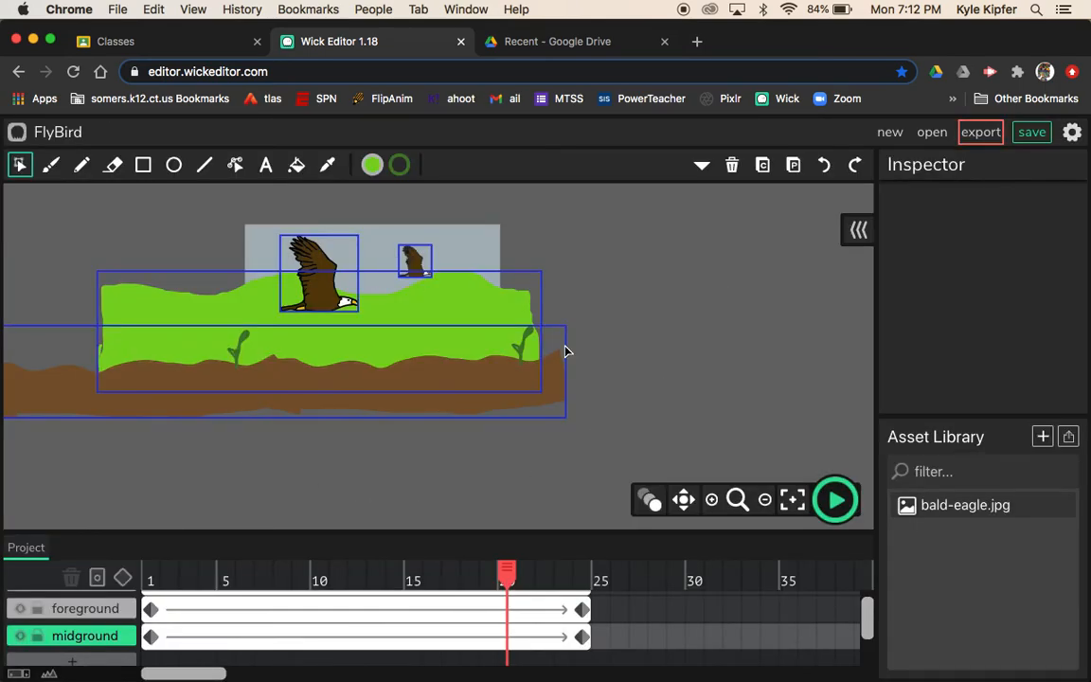
# Switch to Google Drive to view the FlyBirdLandloop GIF, close its preview and return to Wick Editor
pyautogui.click(566, 47)
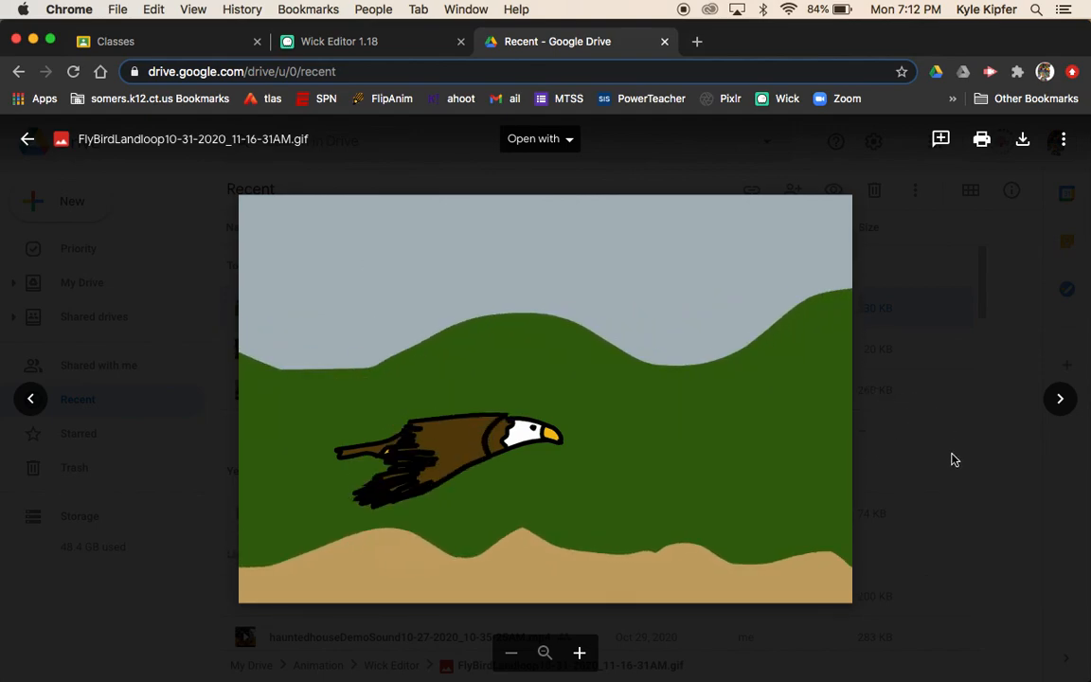
pyautogui.click(912, 490)
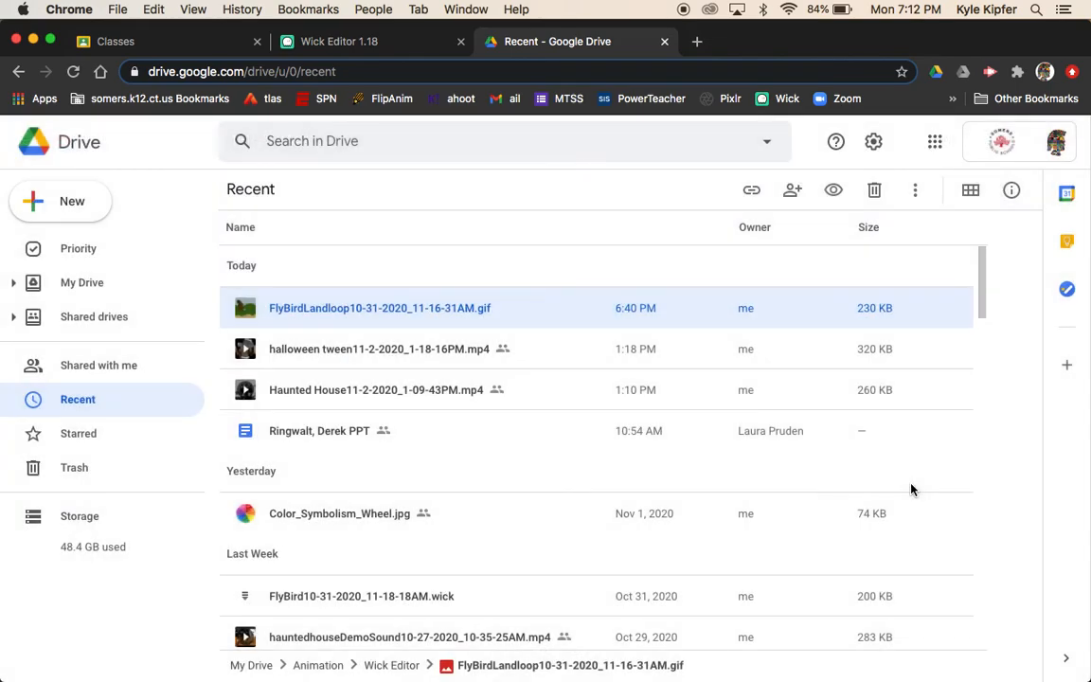
pyautogui.click(371, 41)
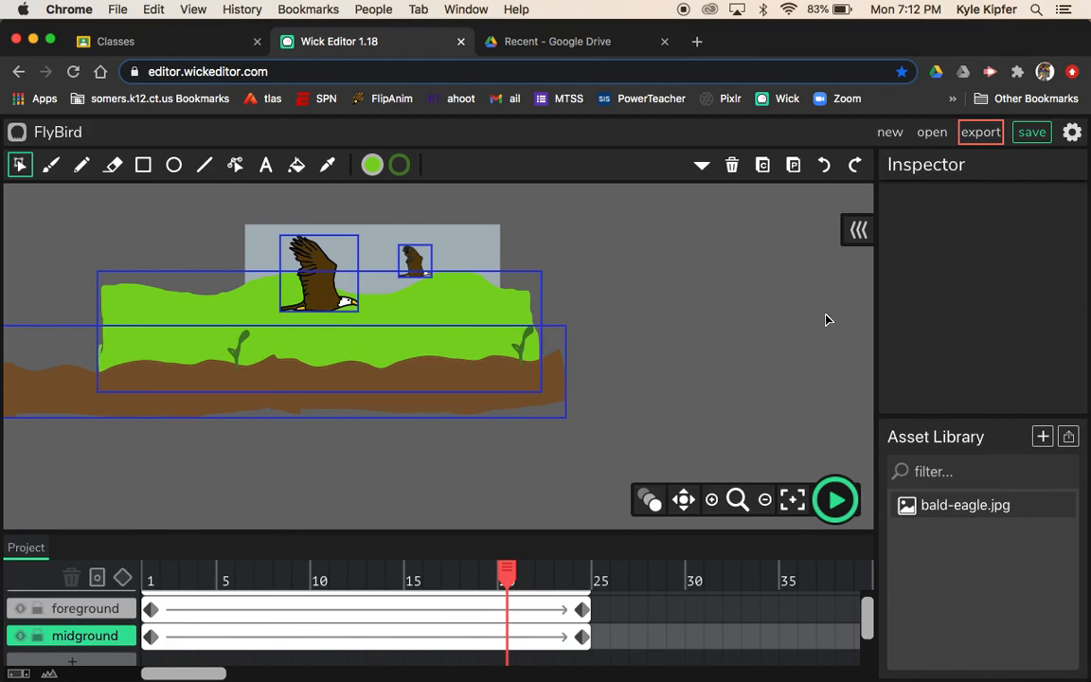
pyautogui.moveTo(644, 663)
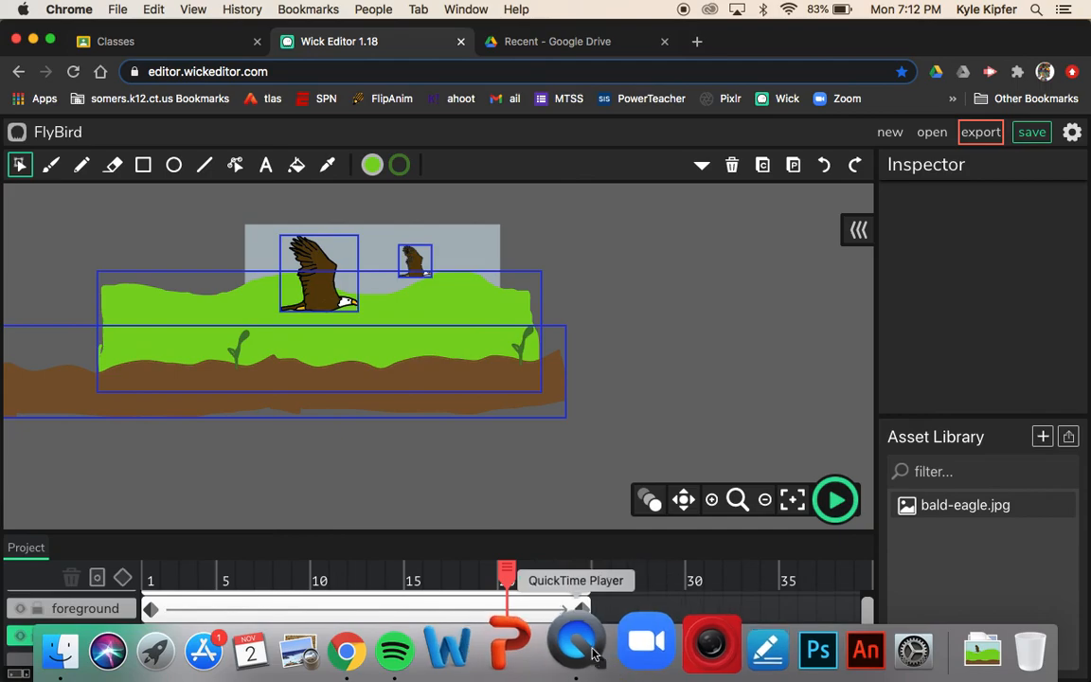